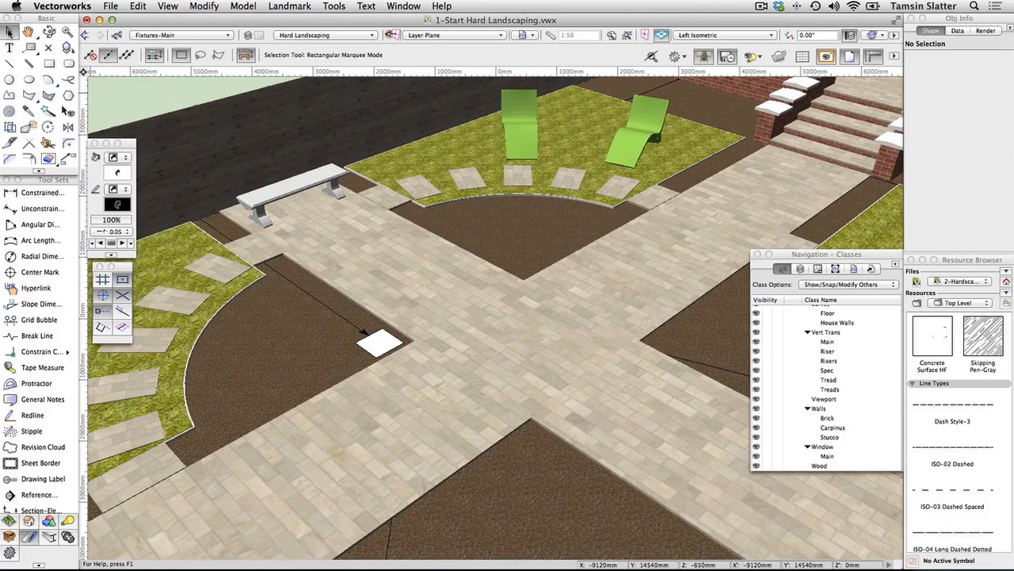
Step: Make Walls-Brick the active class and trace a 440 by 440 mm rectangle corner to corner over the white pad
{"action": "left_click", "coordinate": [710, 37]}
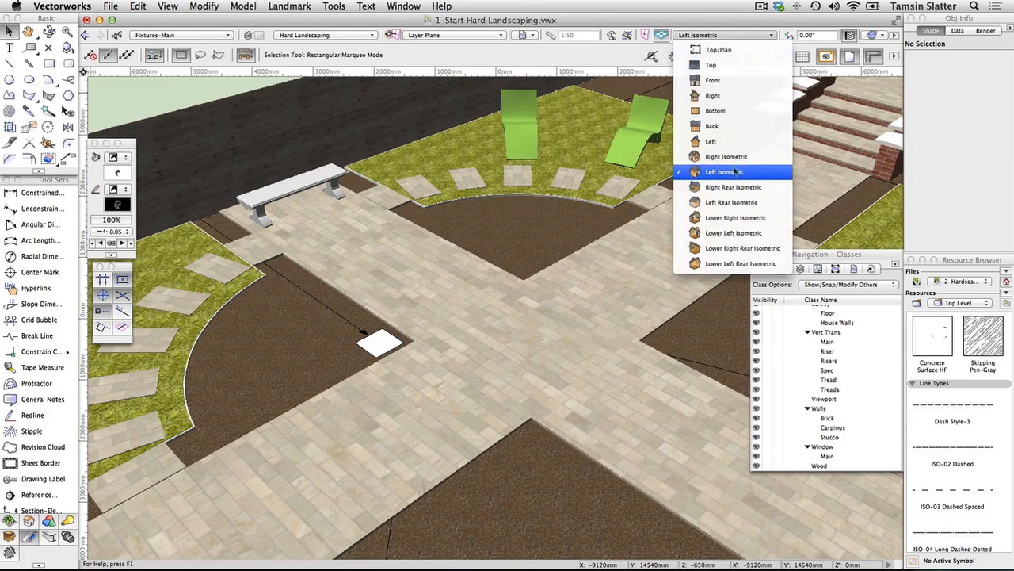
{"action": "left_click", "coordinate": [807, 190]}
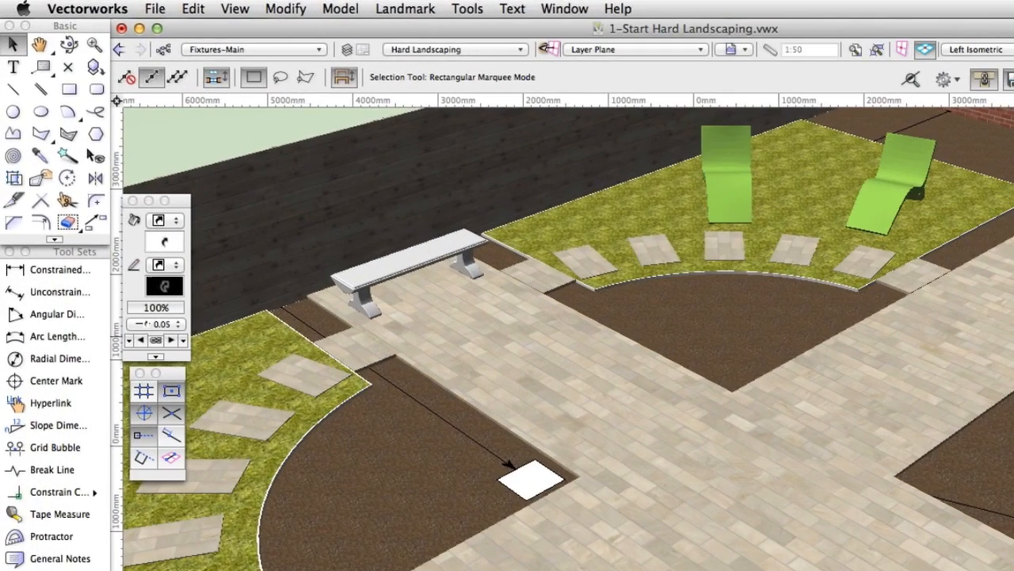
{"action": "left_click", "coordinate": [794, 418]}
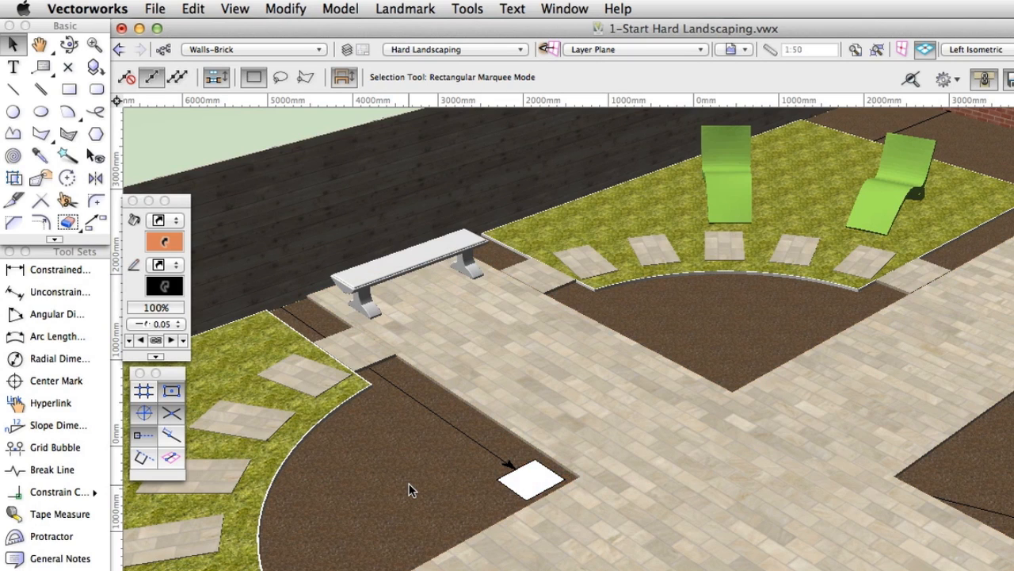
{"action": "left_click", "coordinate": [68, 91]}
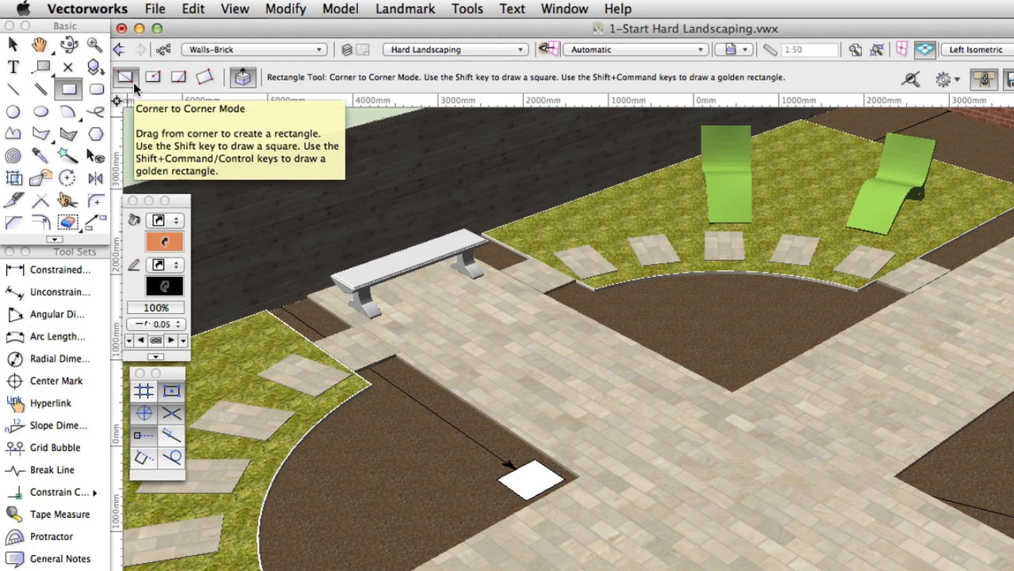
{"action": "left_click", "coordinate": [241, 77]}
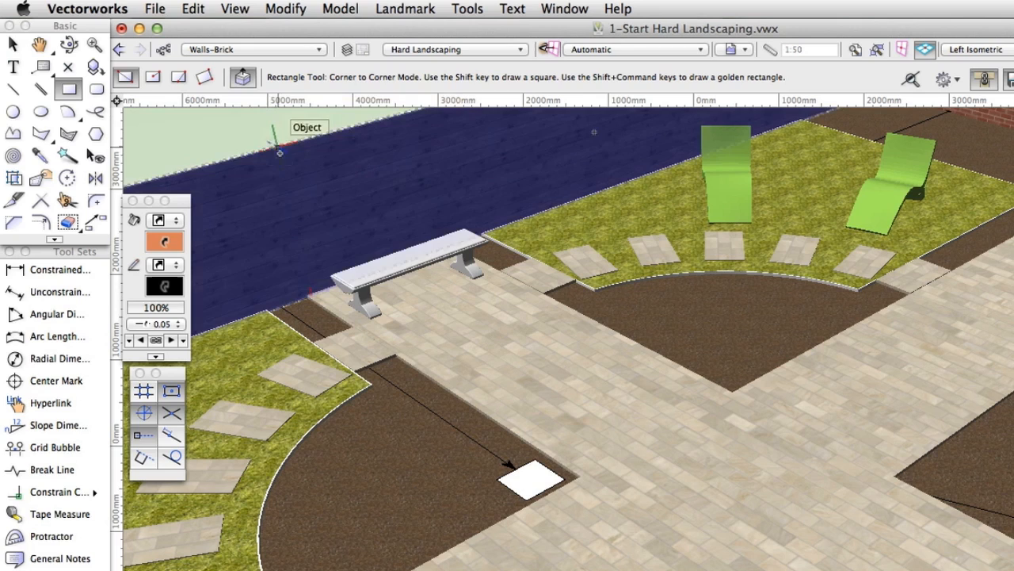
{"action": "left_click", "coordinate": [491, 478]}
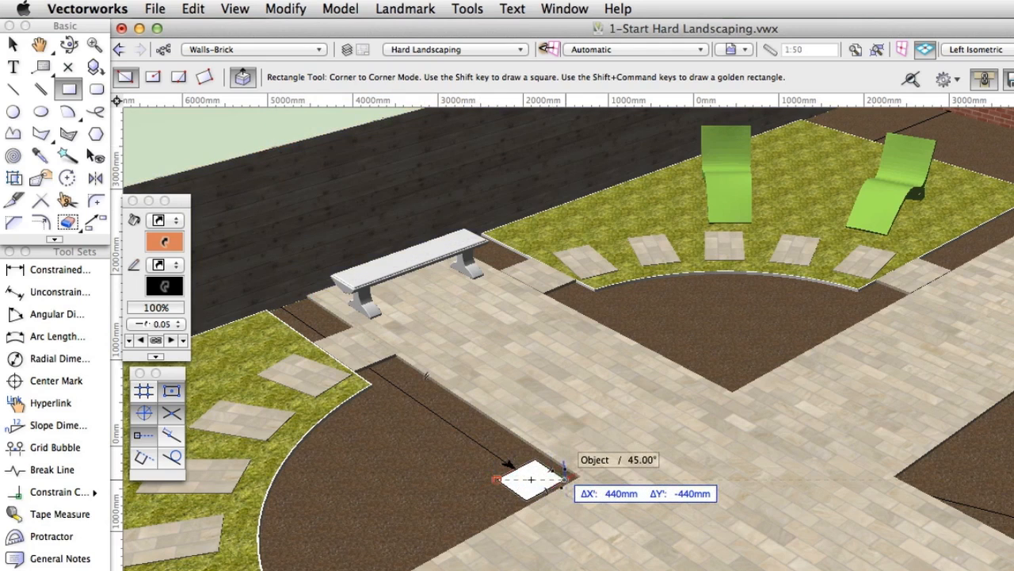
{"action": "left_click", "coordinate": [565, 478]}
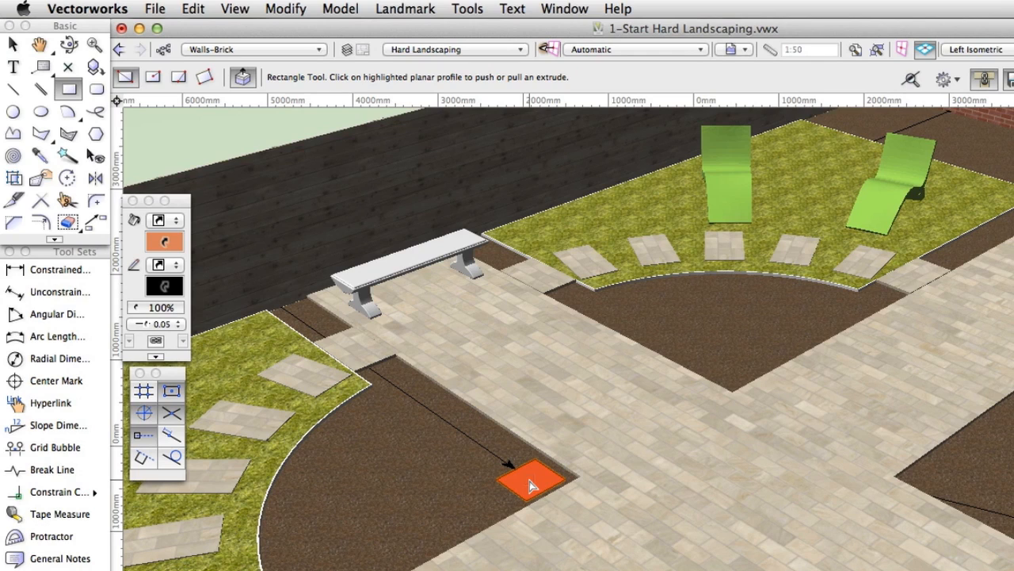
Step: Extrude the new brick rectangle upward by 525 mm to form the post base
{"action": "left_click_drag", "start_coordinate": [529, 475], "coordinate": [532, 349]}
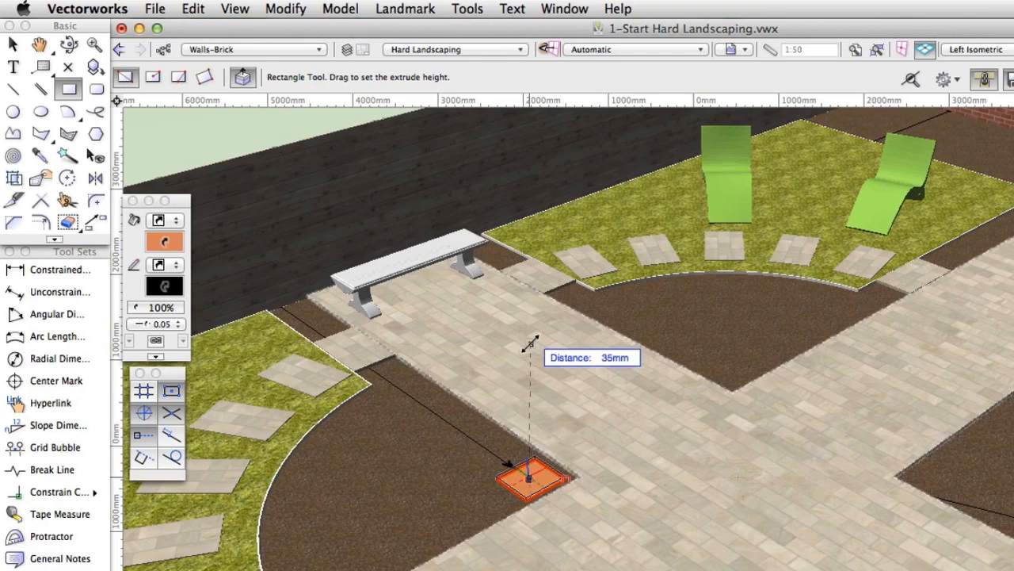
{"action": "key", "text": "Tab"}
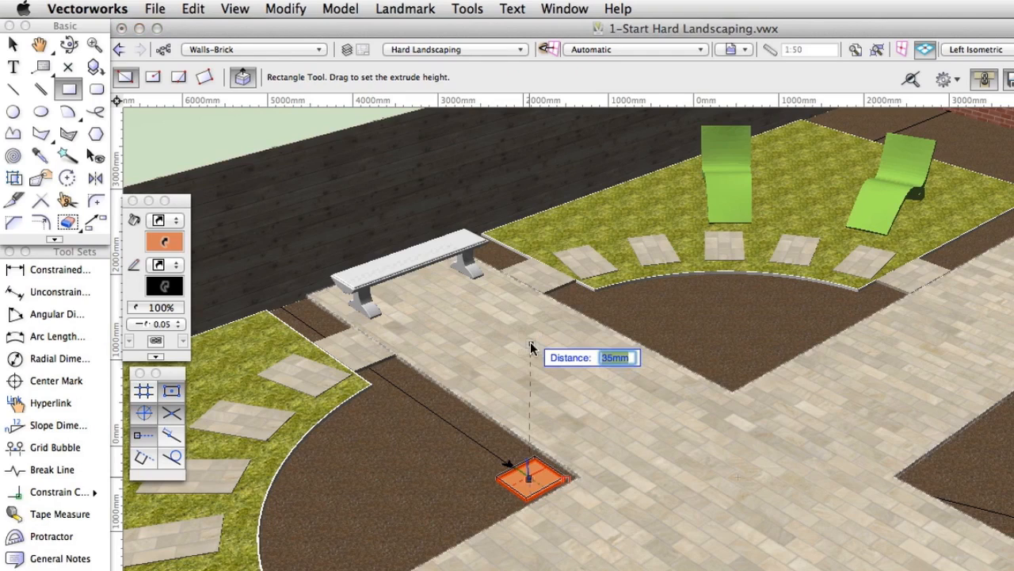
{"action": "type", "text": "525"}
{"action": "key", "text": "Return"}
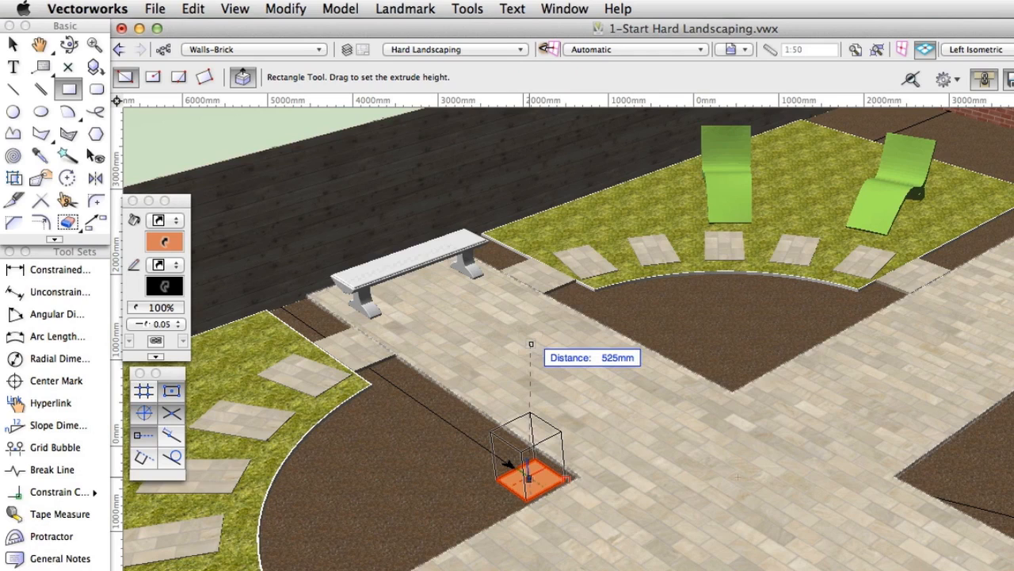
{"action": "left_click", "coordinate": [531, 344]}
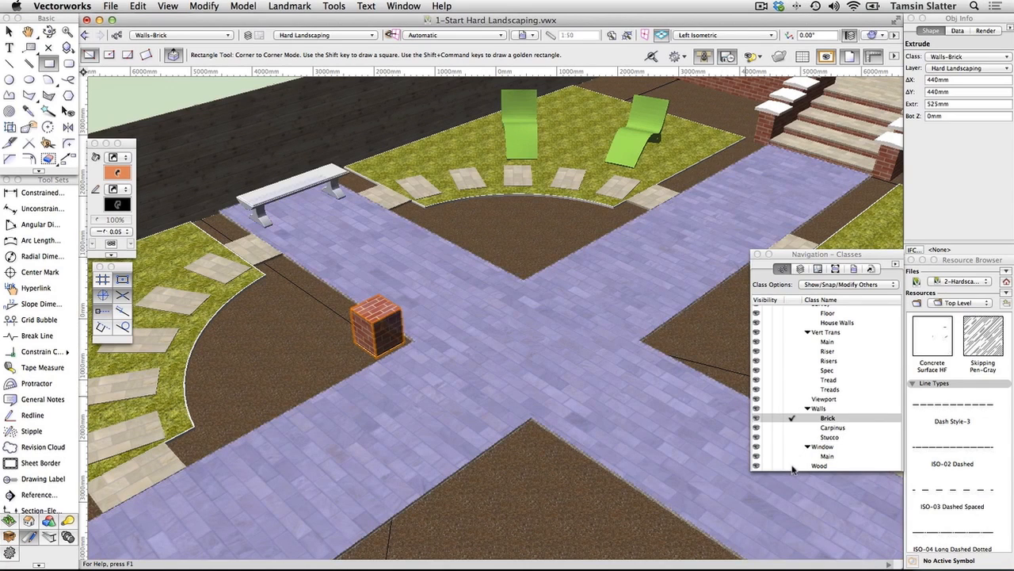
Step: Make Wood the active class and draw a square about 254 mm wide, centred on the brick base's top face
{"action": "left_click", "coordinate": [792, 466]}
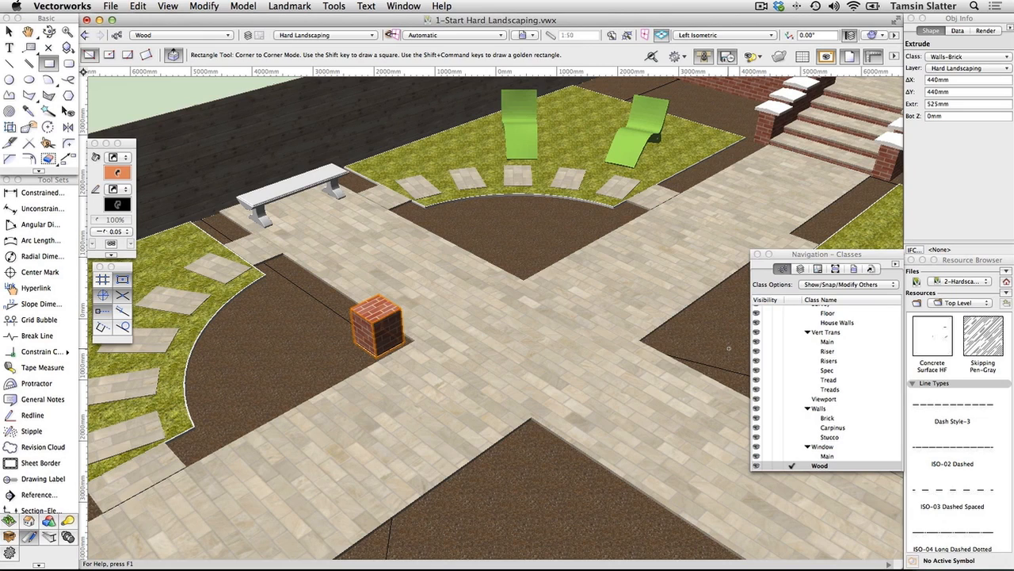
{"action": "left_click", "coordinate": [109, 56]}
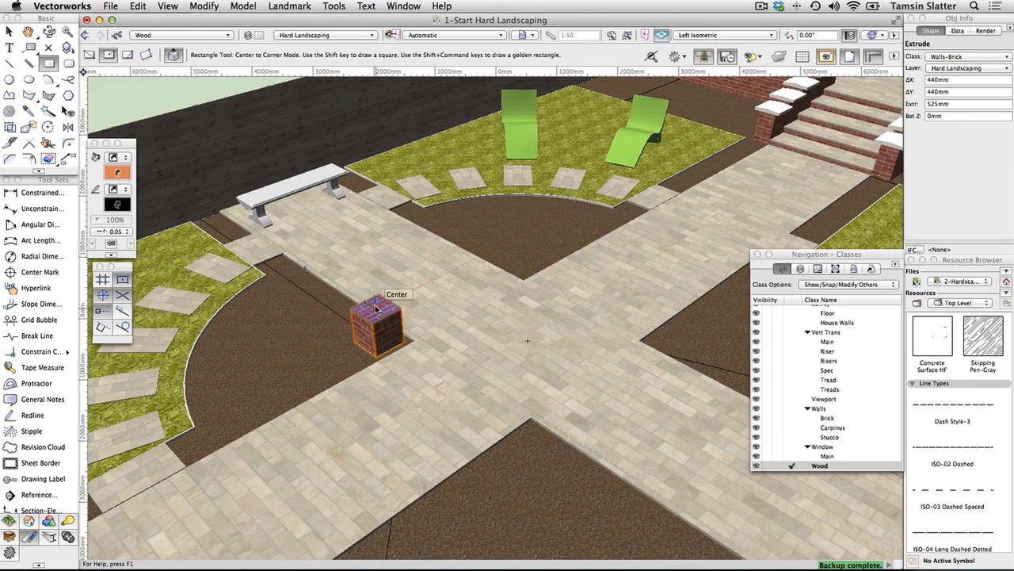
{"action": "left_click", "coordinate": [375, 308]}
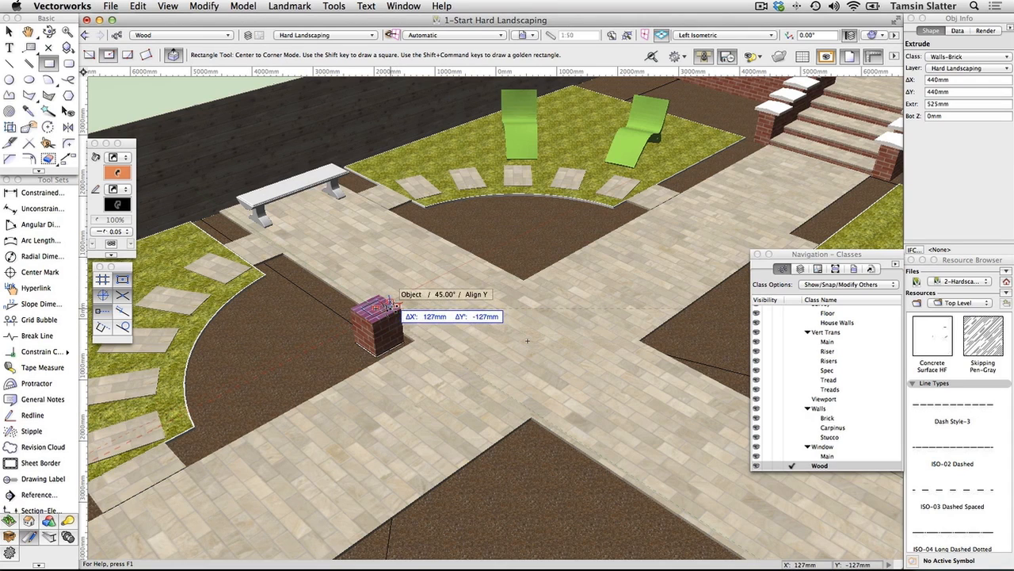
{"action": "left_click", "coordinate": [389, 305]}
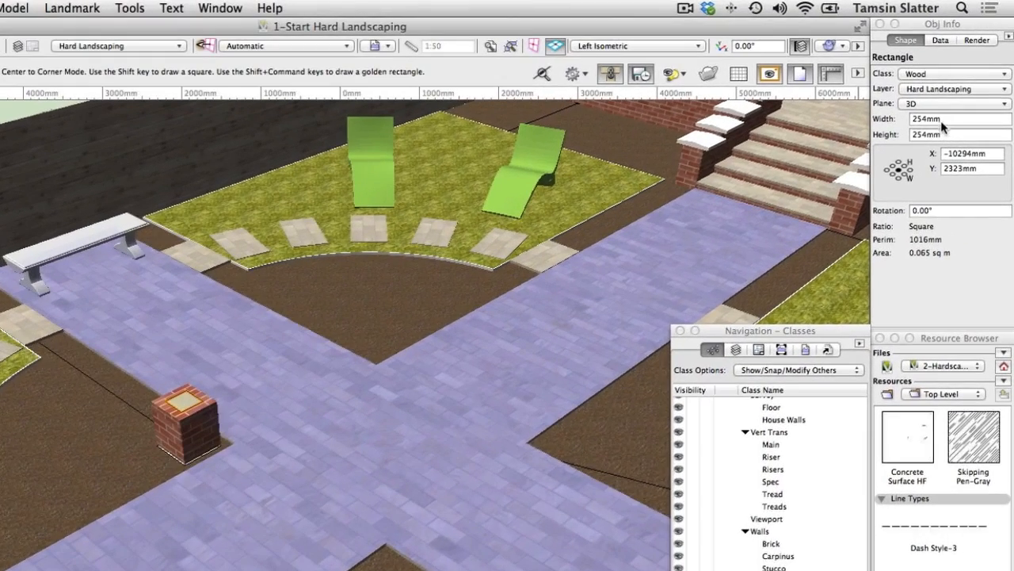
Step: Set the wood square's width and height to 150 mm
{"action": "left_click", "coordinate": [941, 118]}
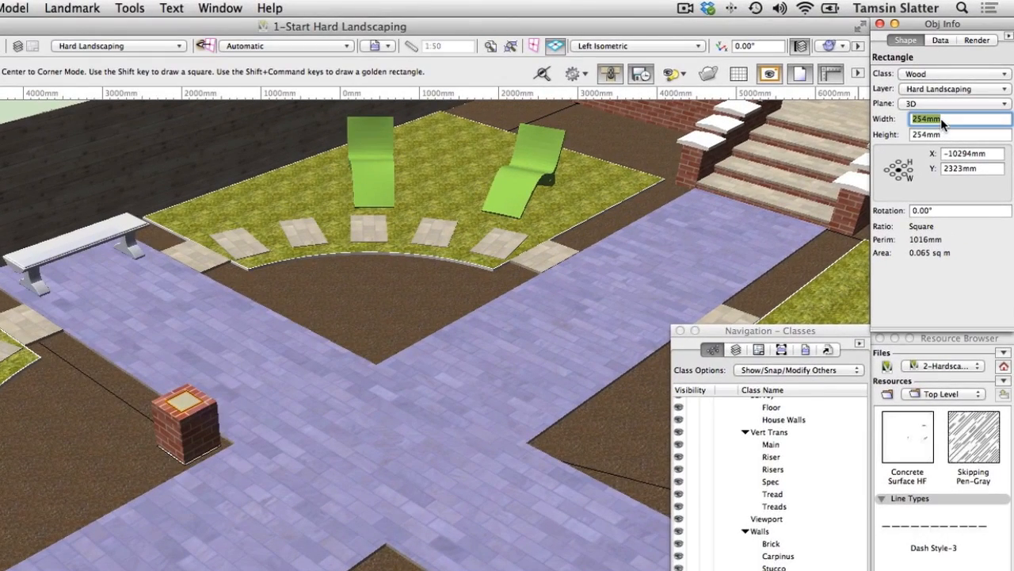
{"action": "type", "text": "150"}
{"action": "key", "text": "Tab"}
{"action": "type", "text": "150"}
{"action": "key", "text": "Return"}
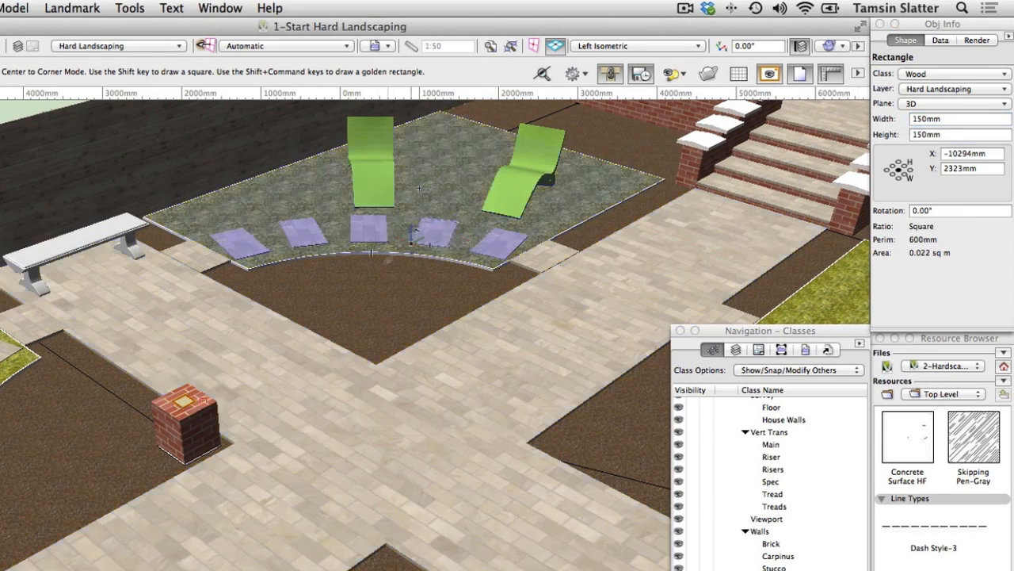
Step: Extrude the square on top of the brick base upward by 2475 mm to form the timber post
{"action": "key", "text": "alt+e"}
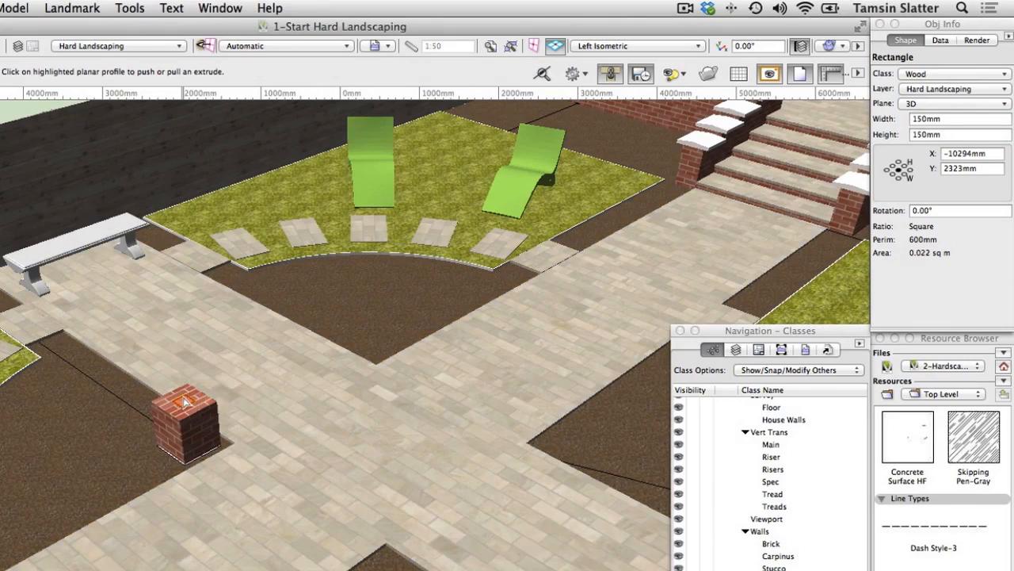
{"action": "left_click_drag", "start_coordinate": [184, 401], "coordinate": [193, 287]}
{"action": "key", "text": "Tab"}
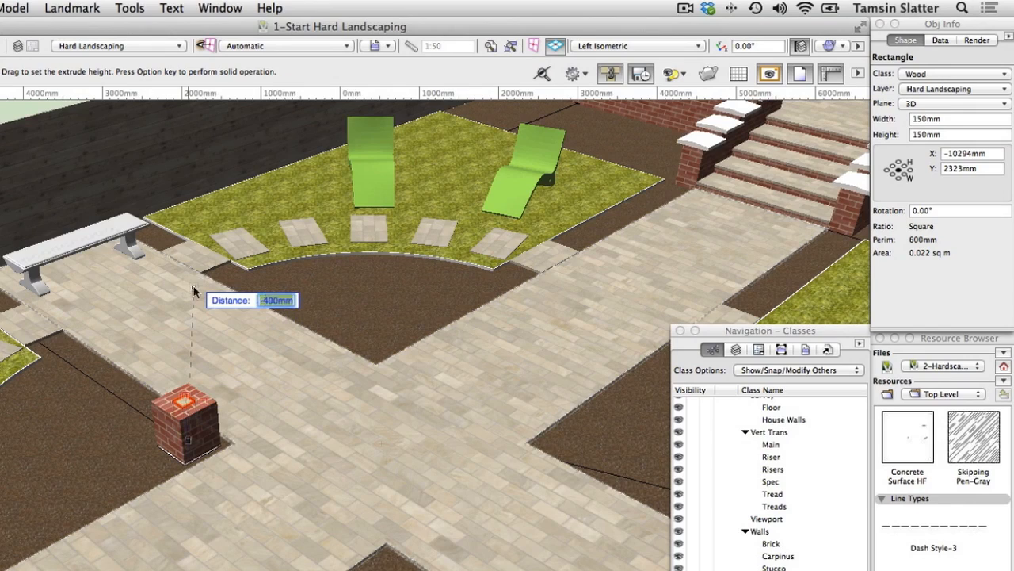
{"action": "type", "text": "2475"}
{"action": "key", "text": "Tab"}
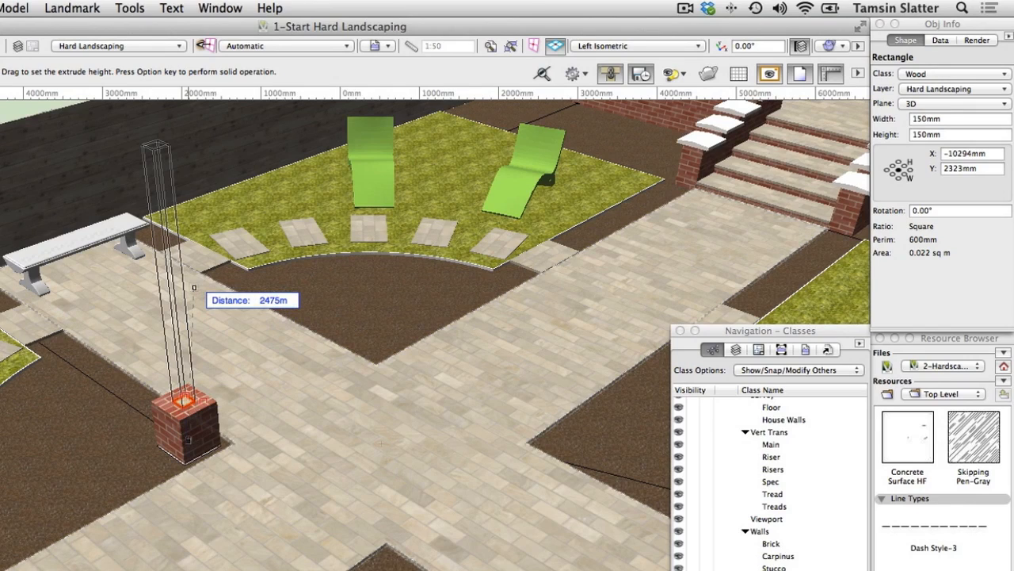
{"action": "key", "text": "Return"}
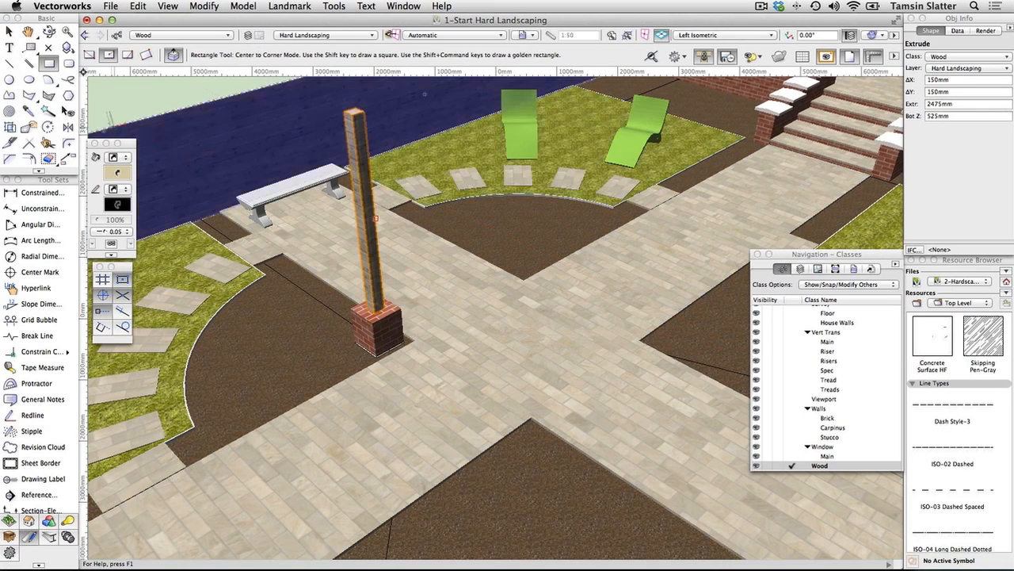
Step: Select the timber post with its brick base and mirror a duplicate through the path crossing's centre onto the bed corner near the loungers
{"action": "left_click", "coordinate": [10, 33]}
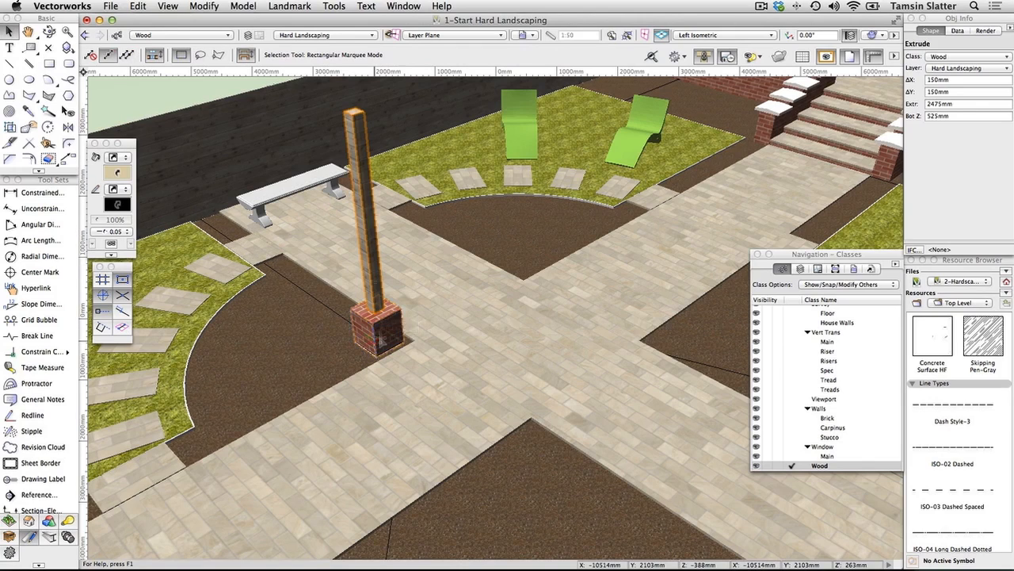
{"action": "left_click", "coordinate": [384, 333], "text": "shift"}
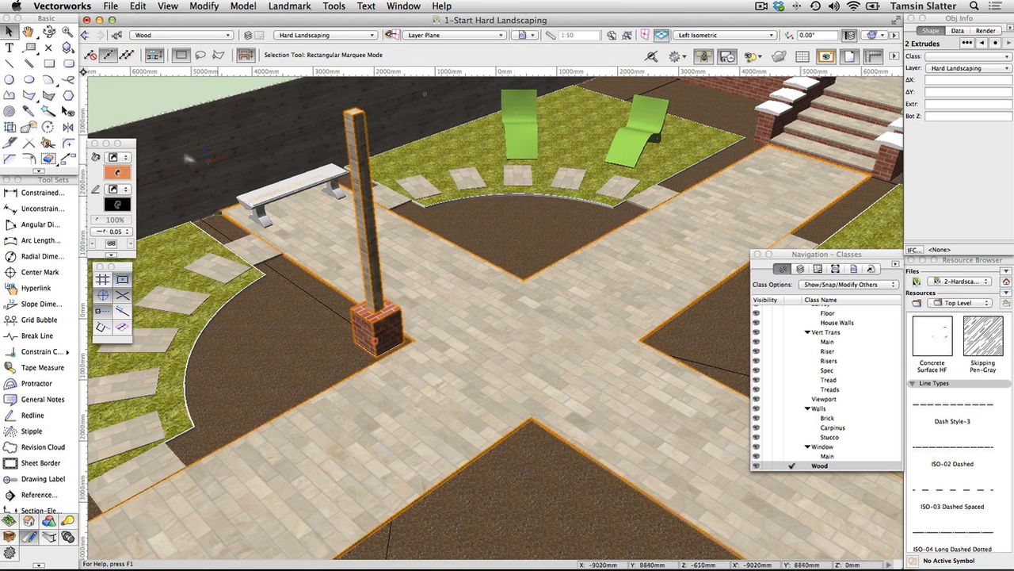
{"action": "left_click", "coordinate": [67, 126]}
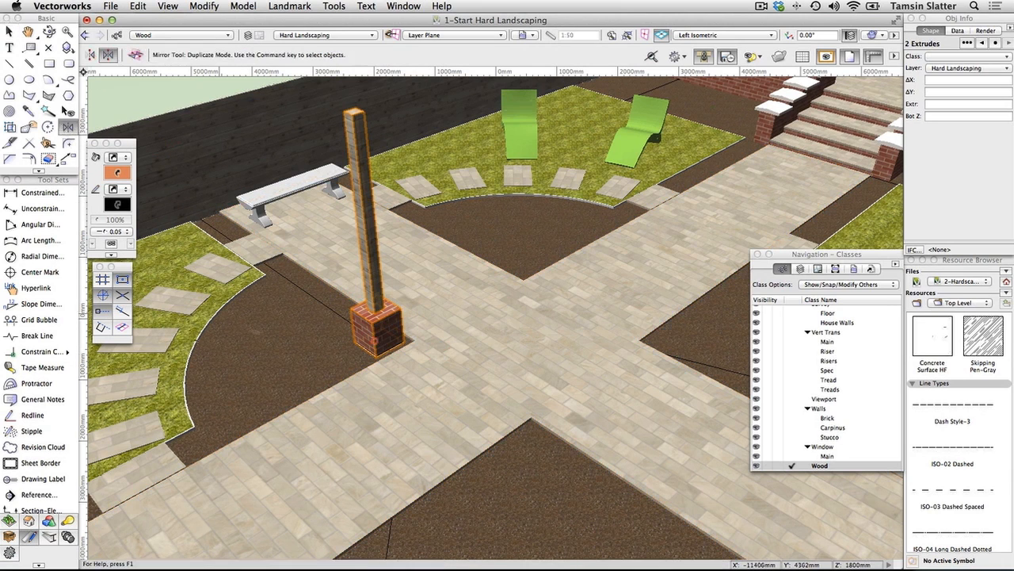
{"action": "left_click", "coordinate": [527, 341]}
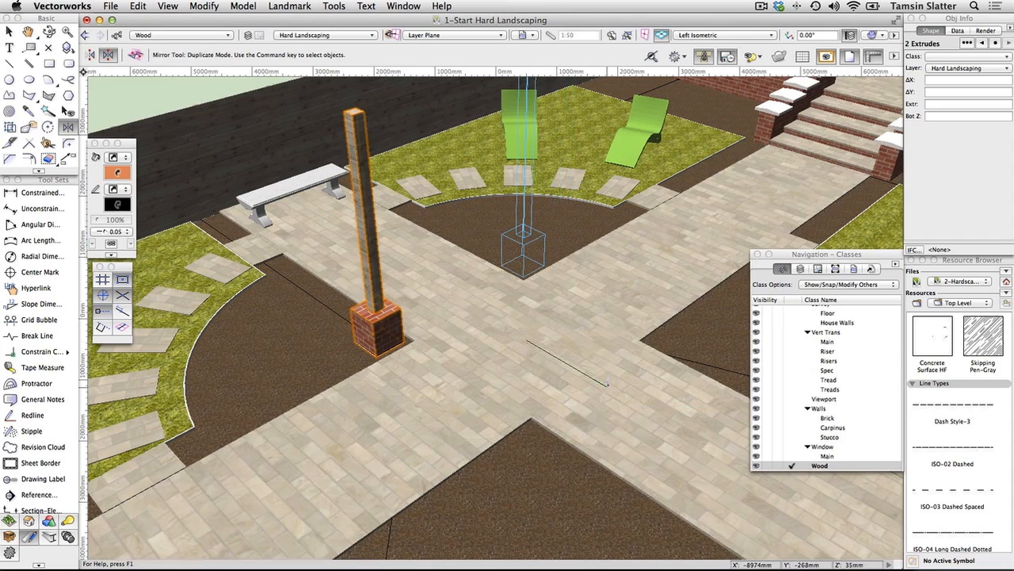
{"action": "left_click", "coordinate": [606, 388]}
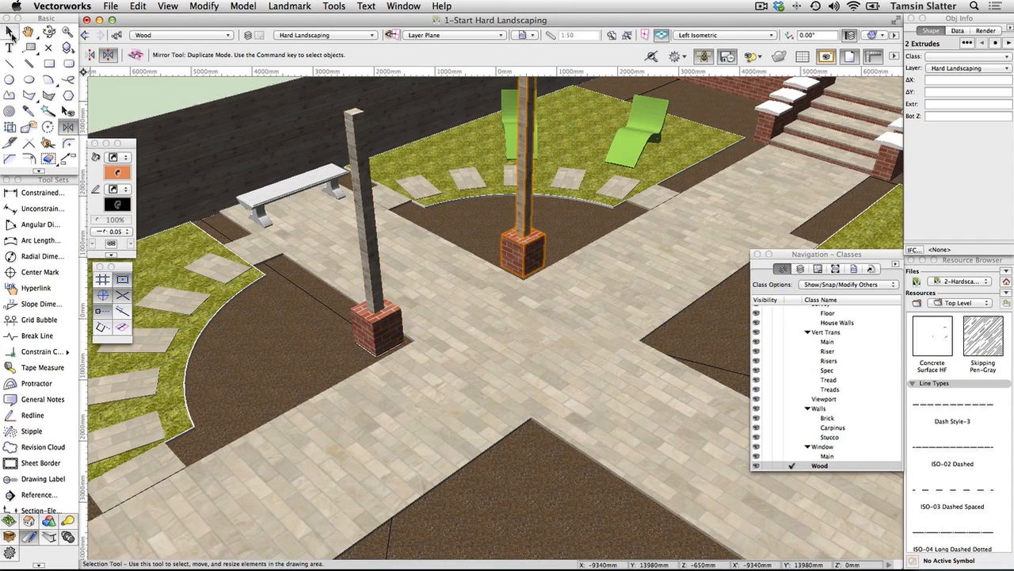
Step: Add the first post and base to the selection and mirror duplicates of both pairs through the crossing's centre onto the opposite bed corners
{"action": "left_click", "coordinate": [9, 32]}
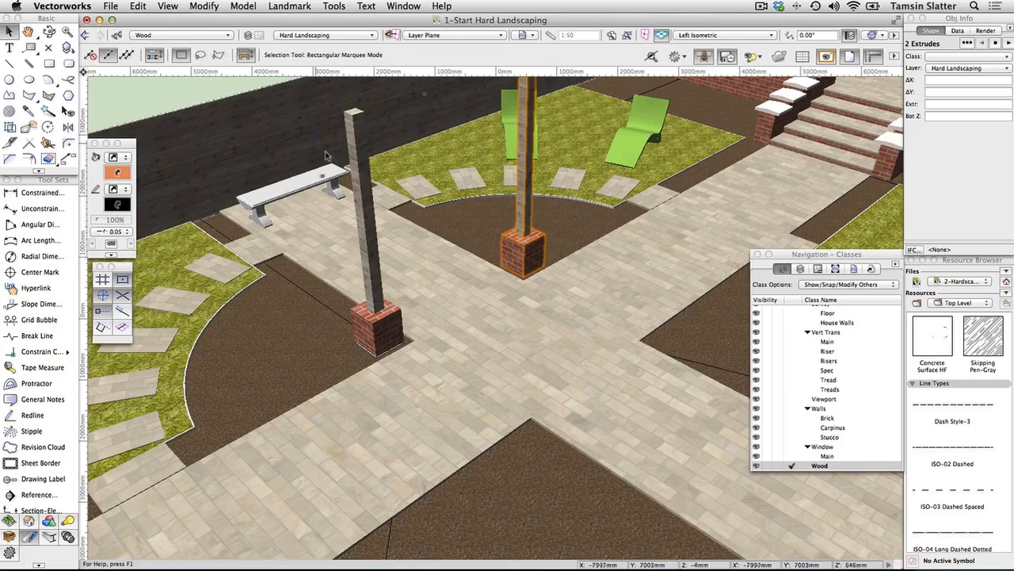
{"action": "left_click", "coordinate": [388, 343], "text": "shift"}
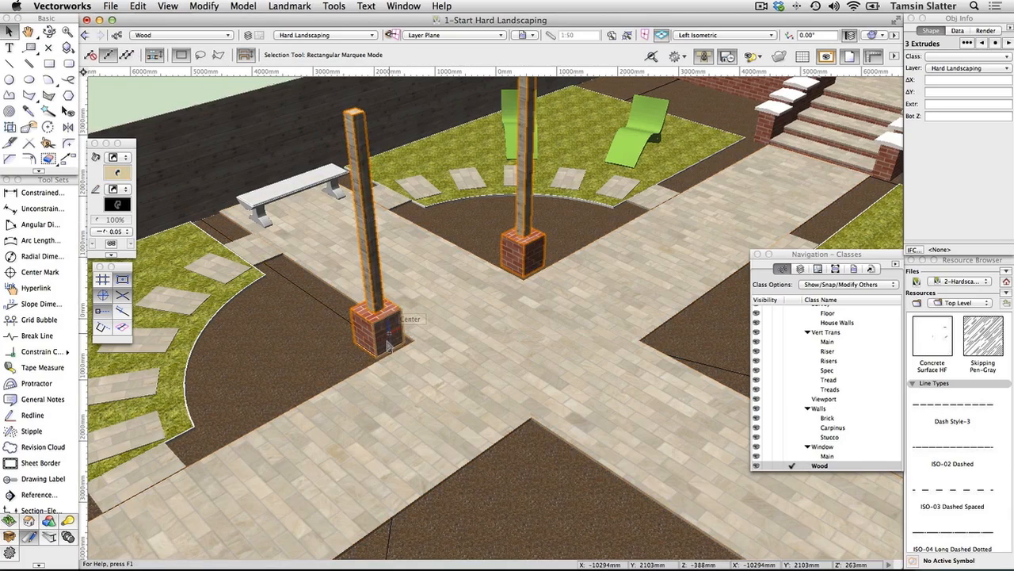
{"action": "left_click", "coordinate": [388, 336], "text": "shift"}
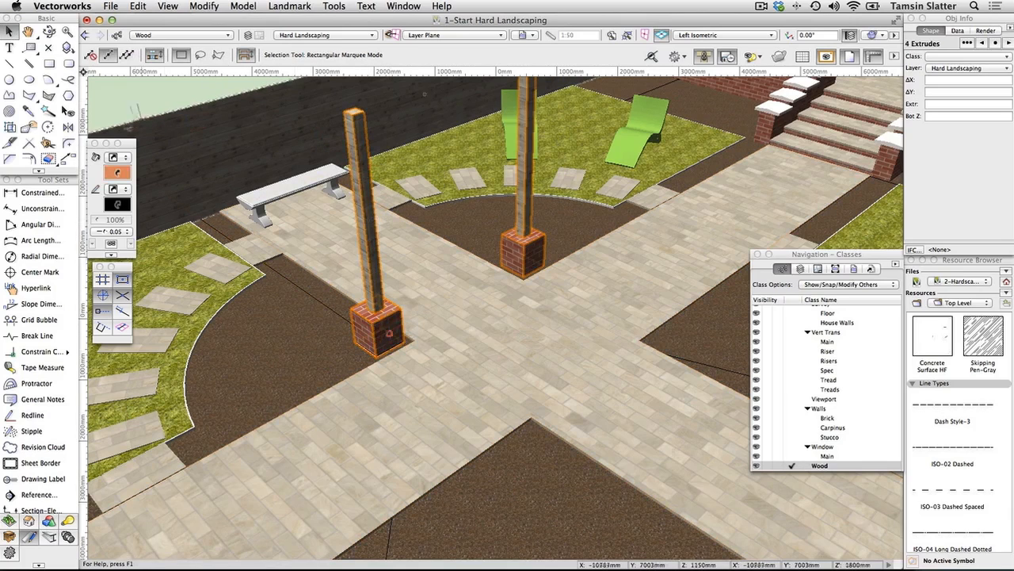
{"action": "left_click", "coordinate": [68, 126]}
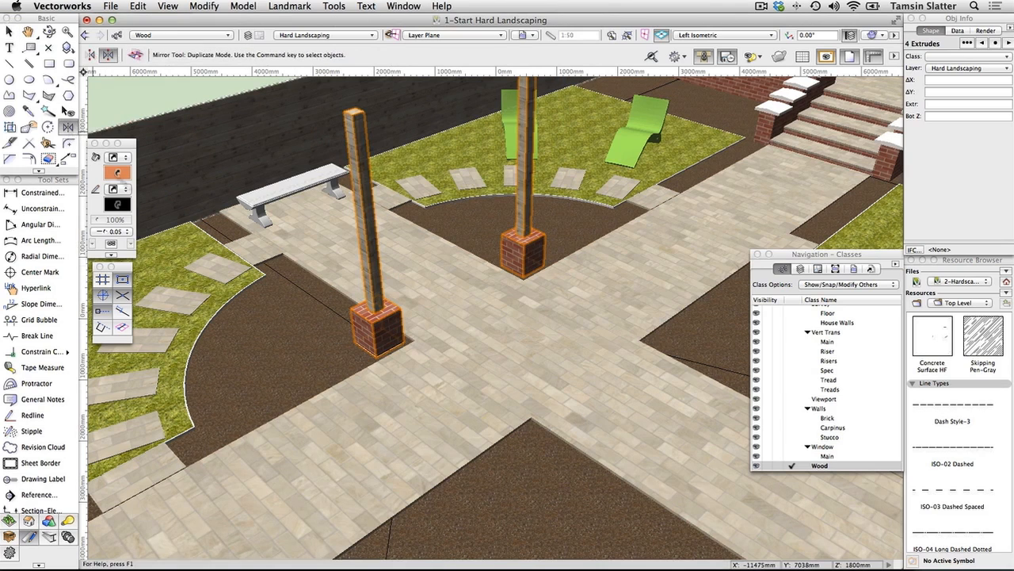
{"action": "left_click", "coordinate": [527, 339]}
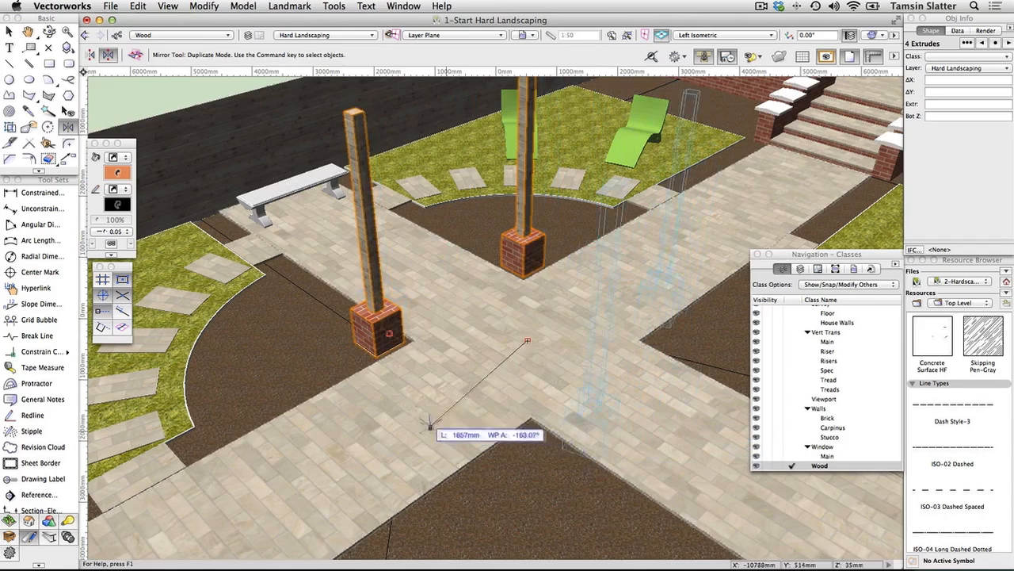
{"action": "left_click", "coordinate": [409, 412]}
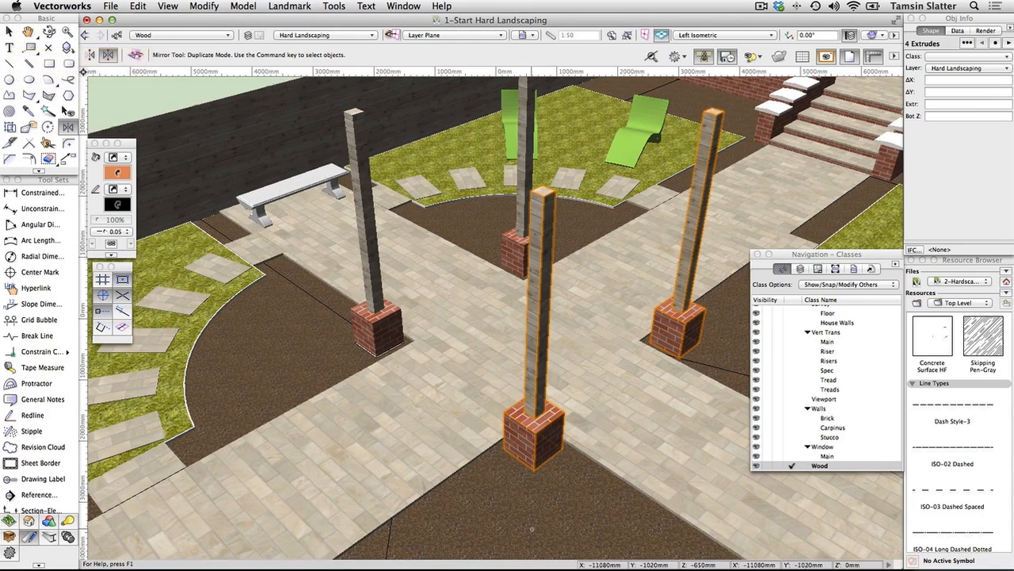
Step: Draw a corner-to-corner rectangle about 2790 mm square across the post tops, between the outer corners of two diagonally opposite posts
{"action": "key", "text": "space"}
{"action": "left_click_drag", "start_coordinate": [532, 529], "coordinate": [527, 569]}
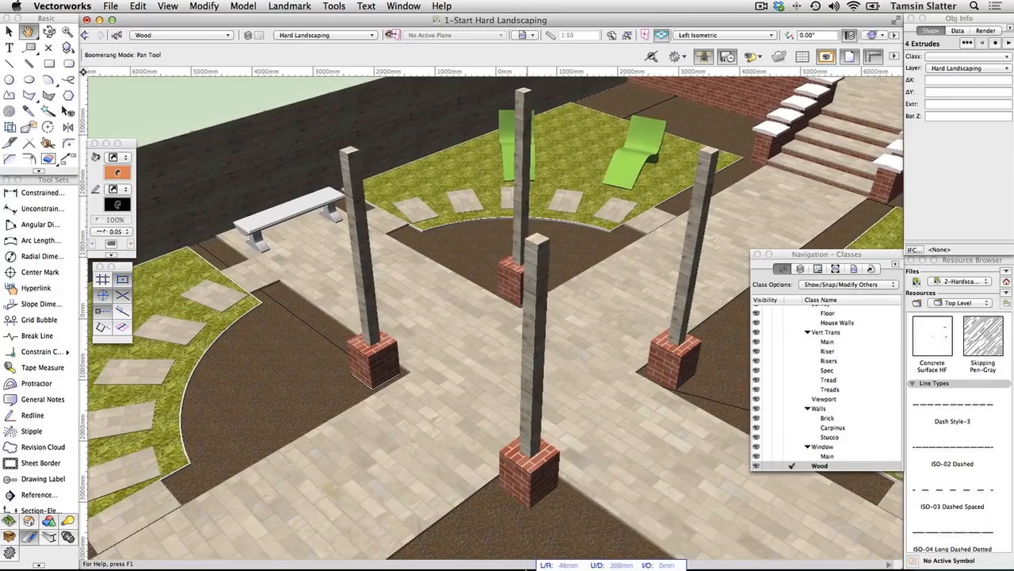
{"action": "key", "text": "space"}
{"action": "left_click_drag", "start_coordinate": [616, 433], "coordinate": [615, 455]}
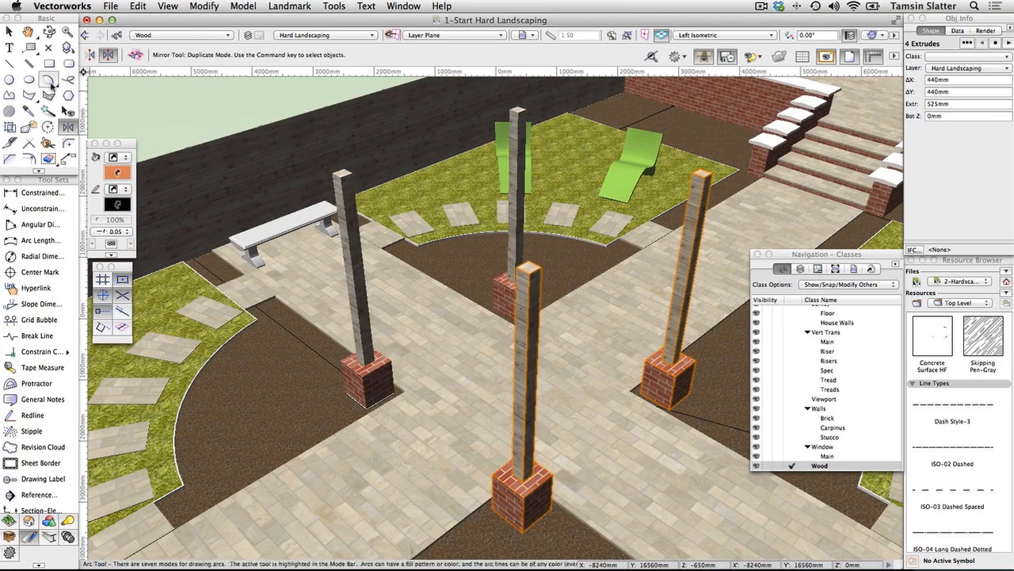
{"action": "left_click", "coordinate": [49, 65]}
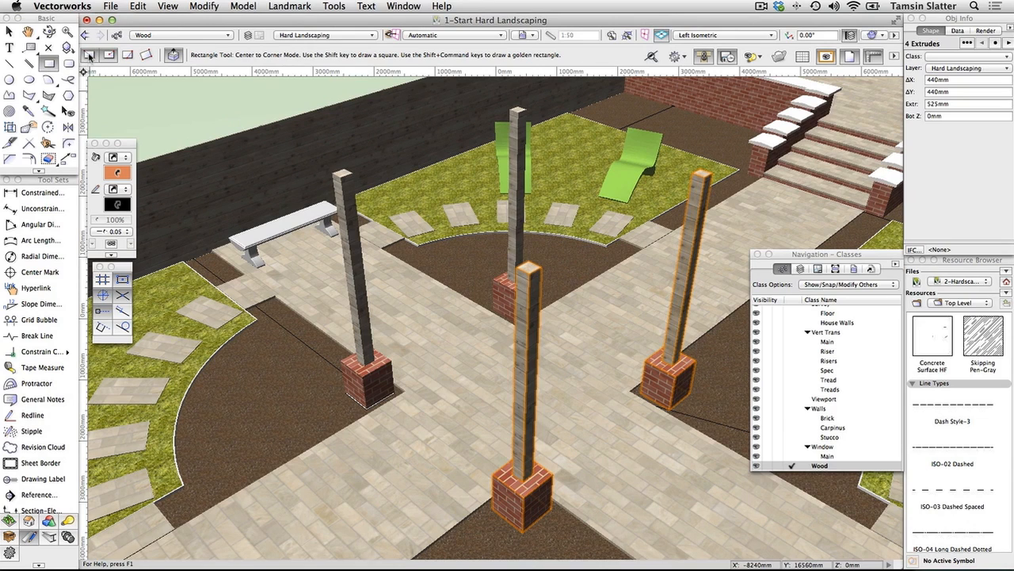
{"action": "left_click", "coordinate": [89, 55]}
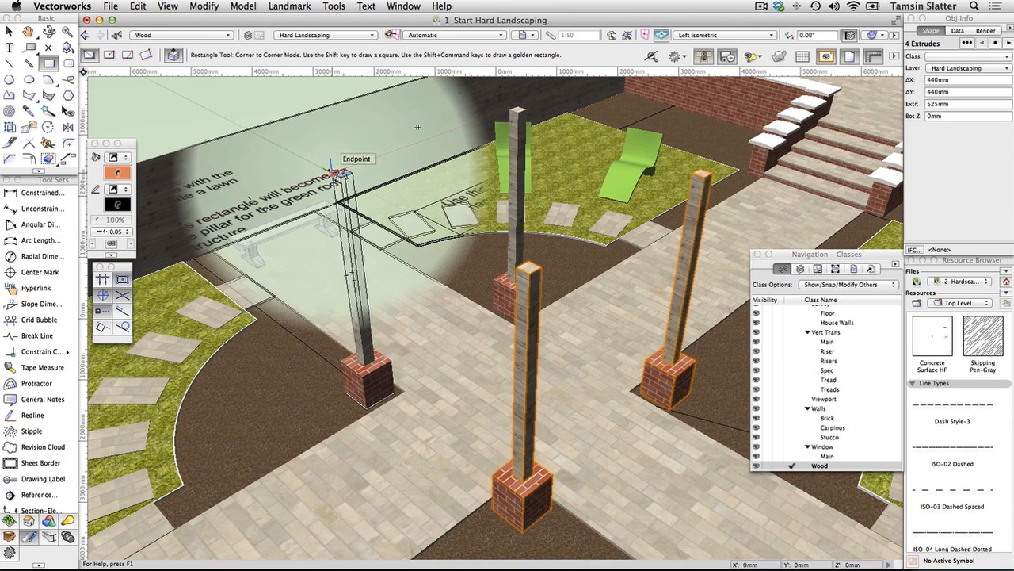
{"action": "left_click", "coordinate": [337, 171]}
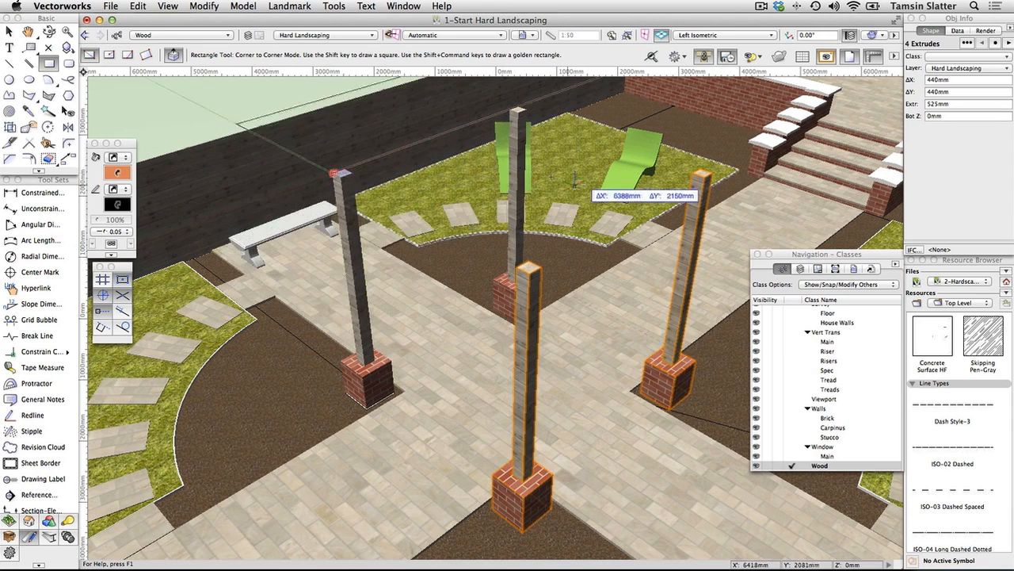
{"action": "left_click", "coordinate": [712, 171]}
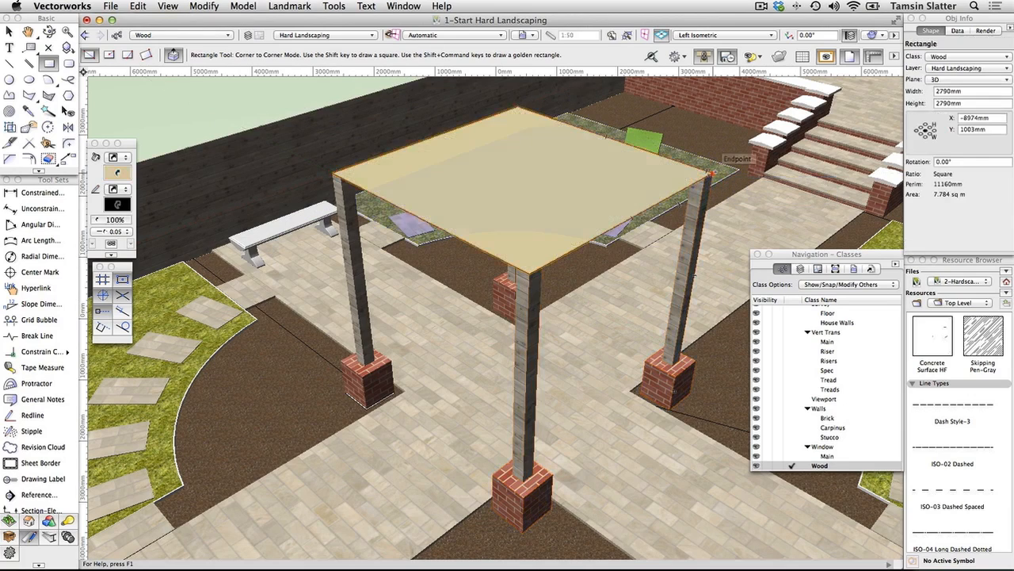
Step: Extrude the rectangle on the post tops upward by 300 mm to form the roof slab
{"action": "left_click", "coordinate": [572, 176]}
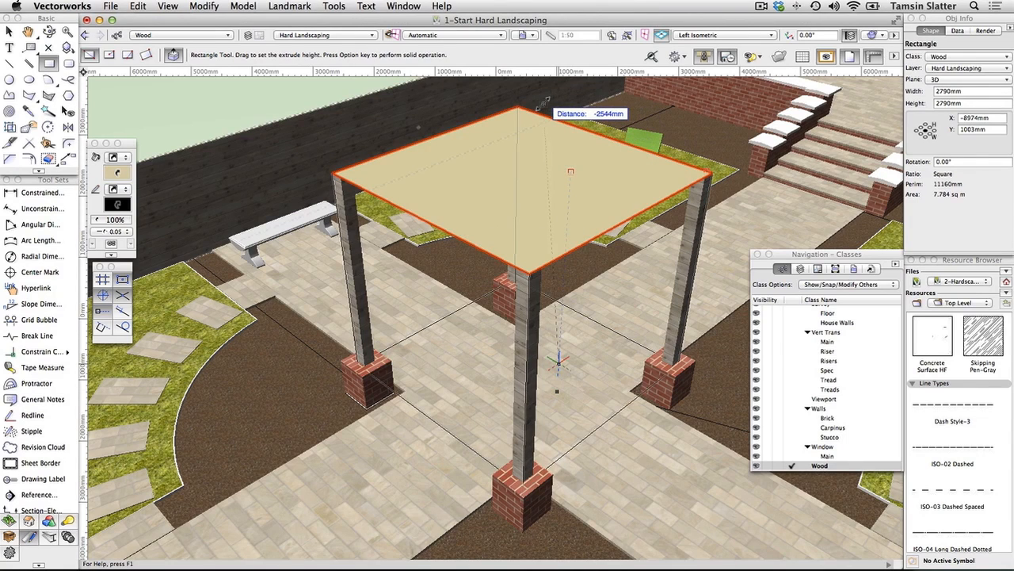
{"action": "key", "text": "Tab"}
{"action": "type", "text": "300"}
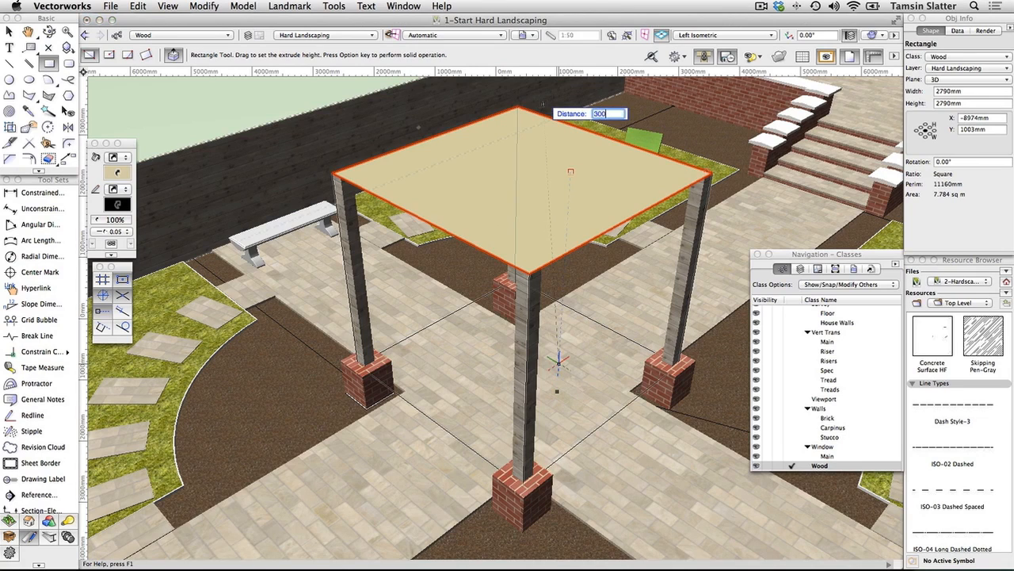
{"action": "key", "text": "Return"}
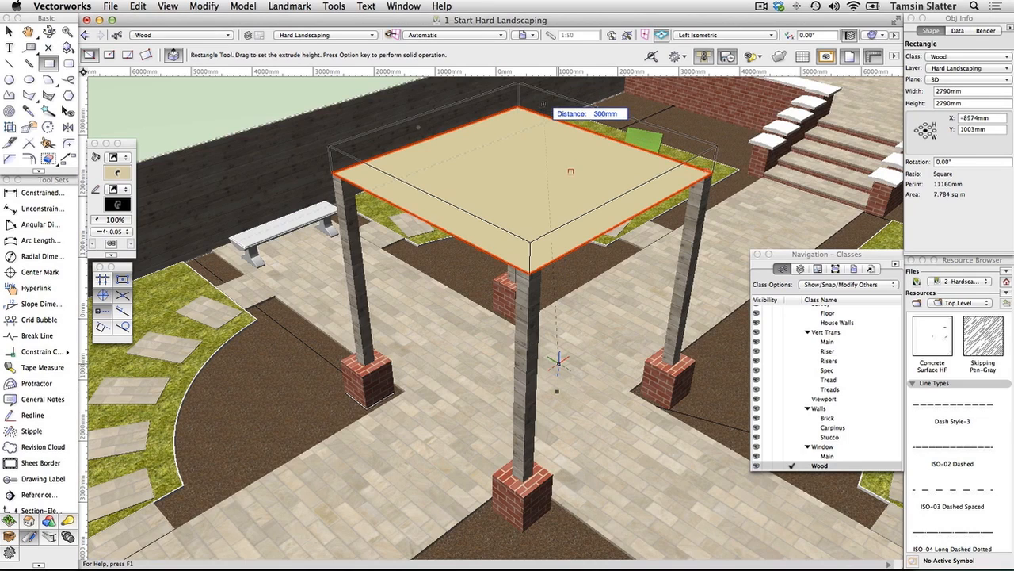
{"action": "left_click", "coordinate": [558, 360]}
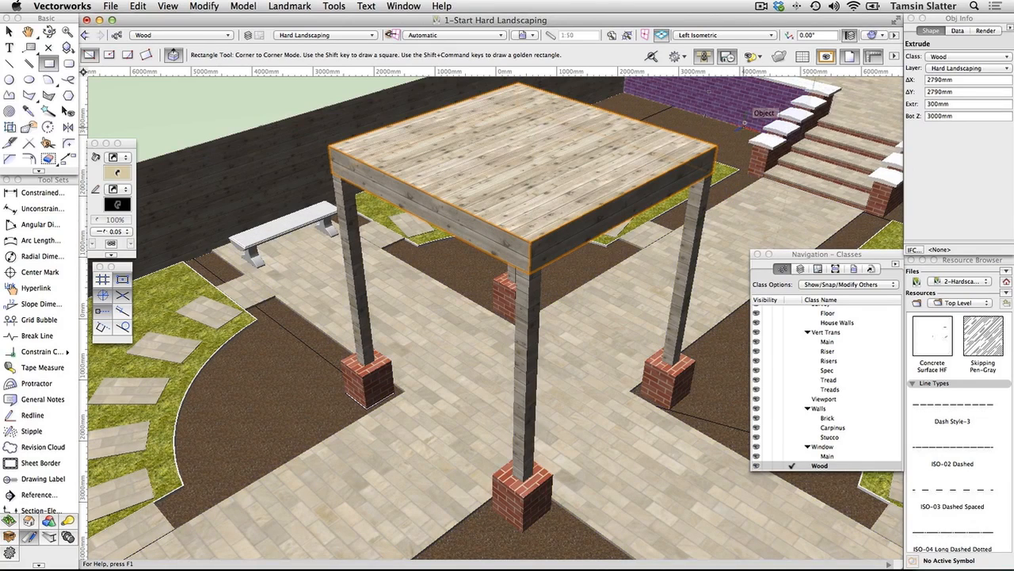
Step: Taper the roof slab with the Deform tool's Taper Solid mode, flaring its top face outward to about 3080 mm square
{"action": "key", "text": "space"}
{"action": "left_click_drag", "start_coordinate": [745, 113], "coordinate": [735, 142]}
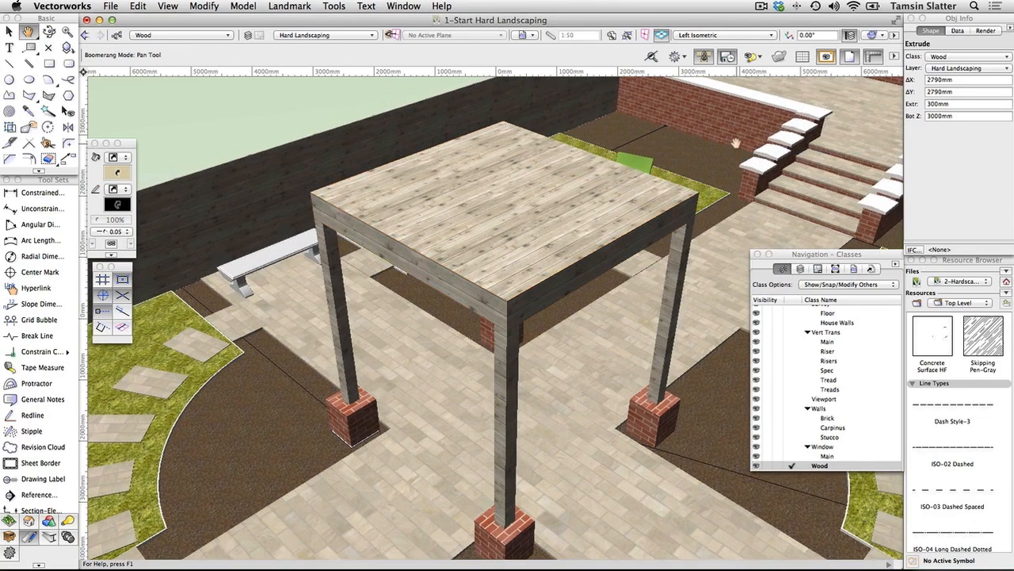
{"action": "left_click", "coordinate": [48, 521]}
{"action": "left_click", "coordinate": [20, 258]}
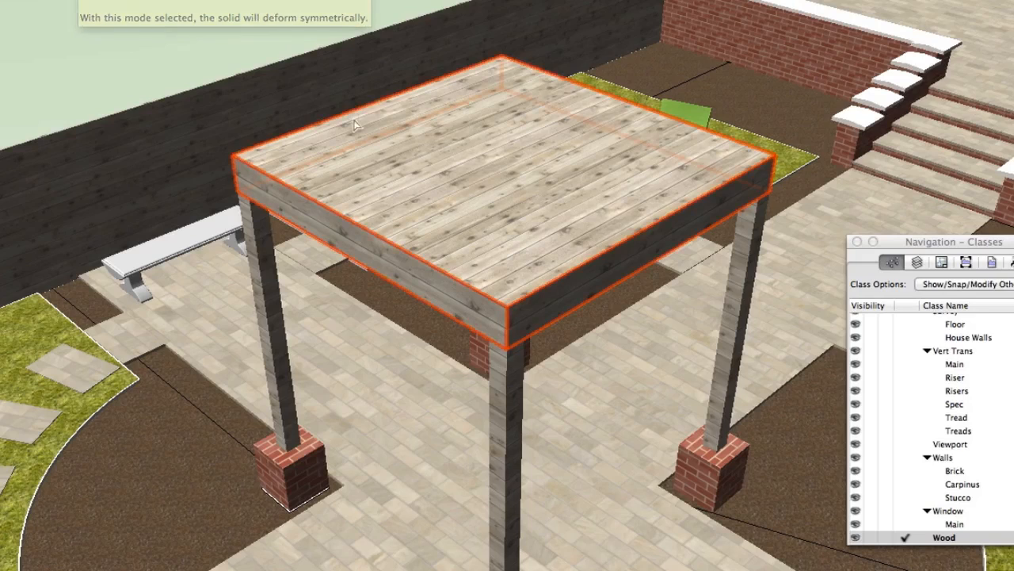
{"action": "left_click", "coordinate": [501, 157]}
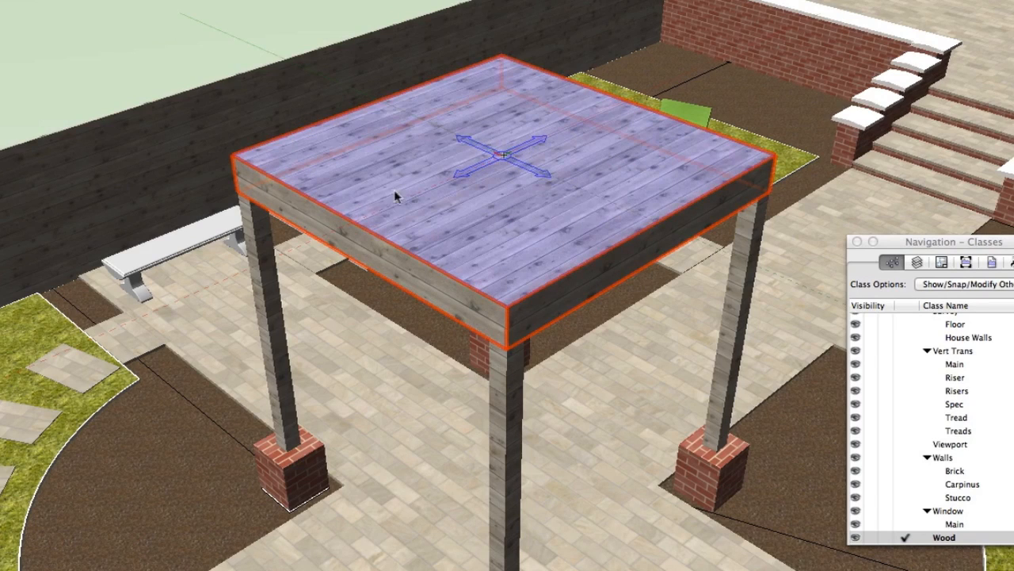
{"action": "left_click", "coordinate": [353, 221]}
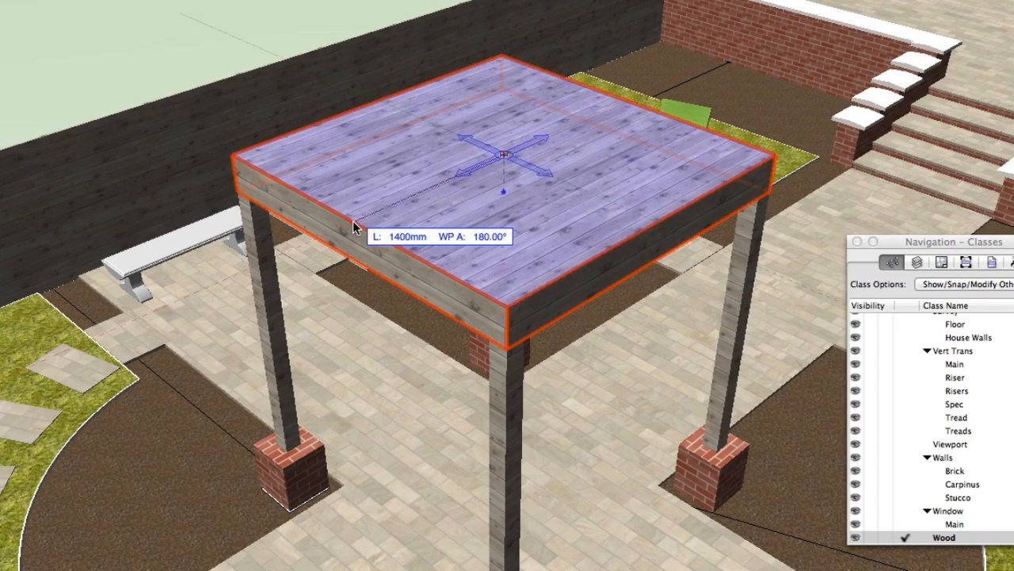
{"action": "left_click", "coordinate": [353, 223]}
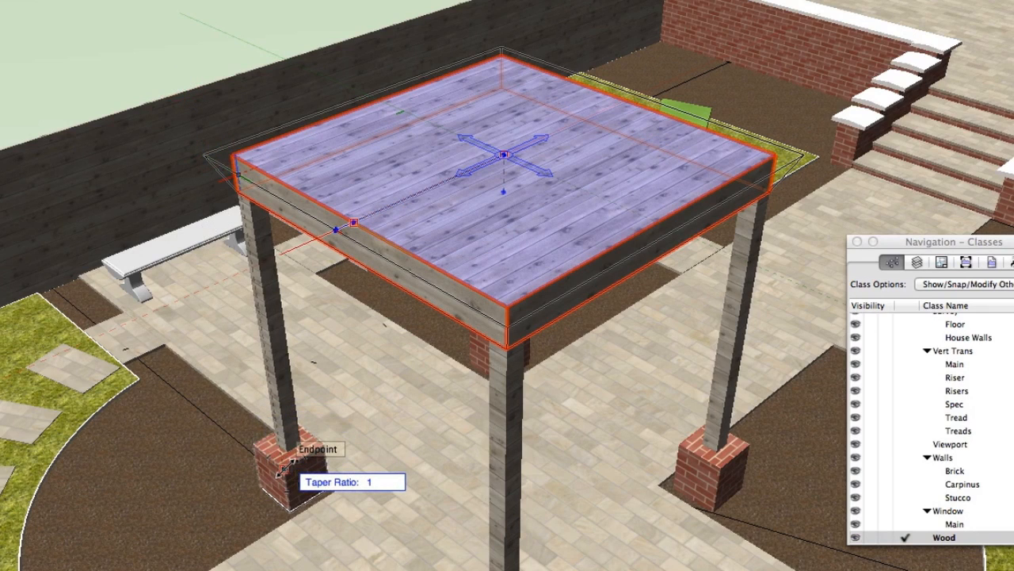
{"action": "left_click", "coordinate": [290, 466]}
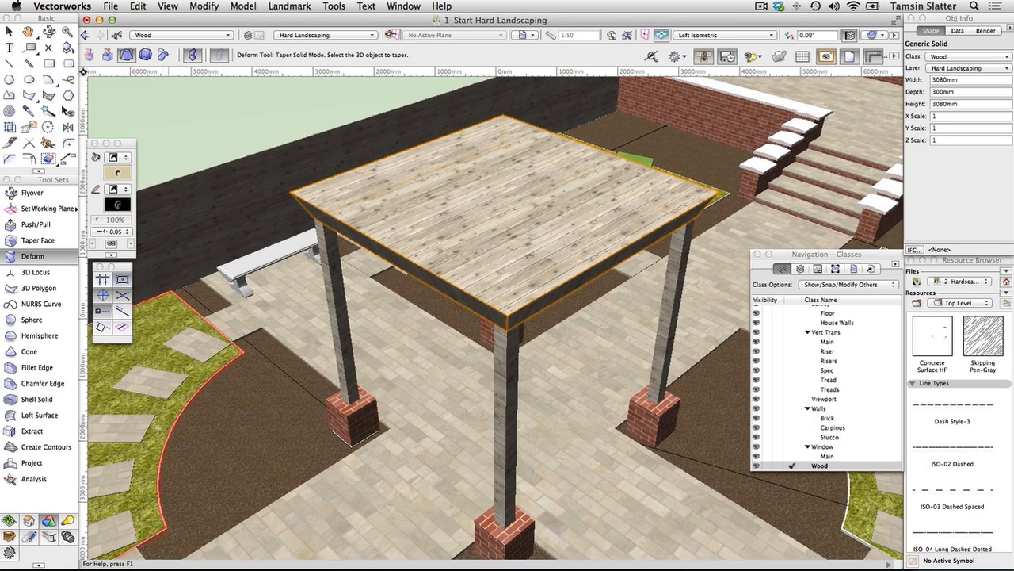
Step: Shell the tapered roof solid inside with a 40 mm thickness, opening its top face
{"action": "left_click", "coordinate": [39, 400]}
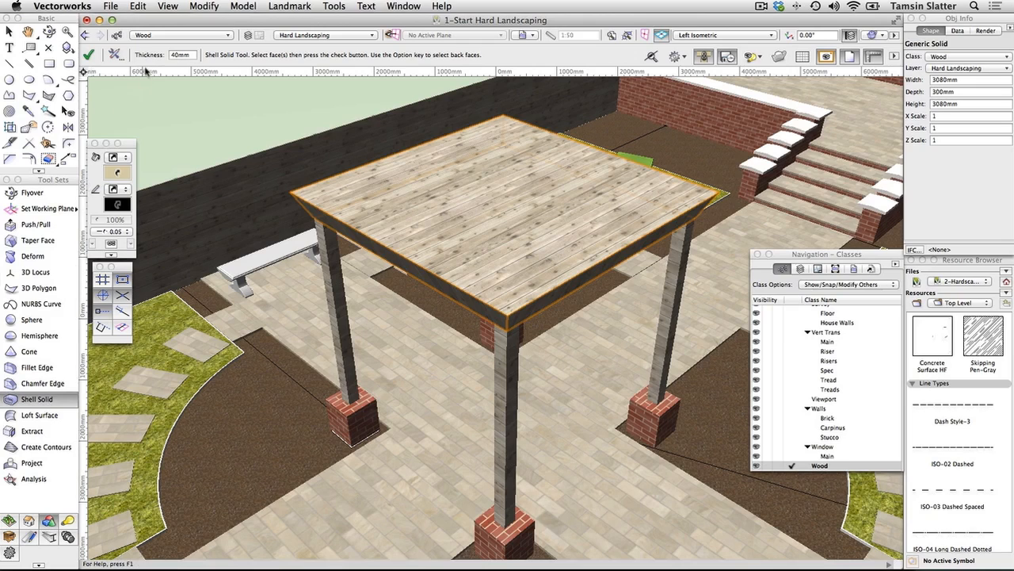
{"action": "left_click", "coordinate": [121, 61]}
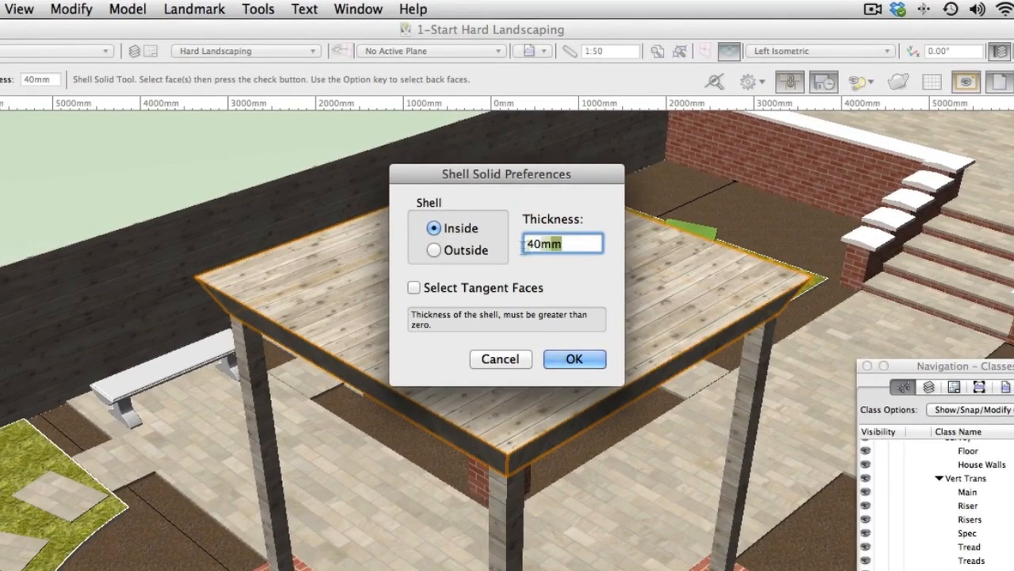
{"action": "type", "text": "40"}
{"action": "left_click", "coordinate": [575, 358]}
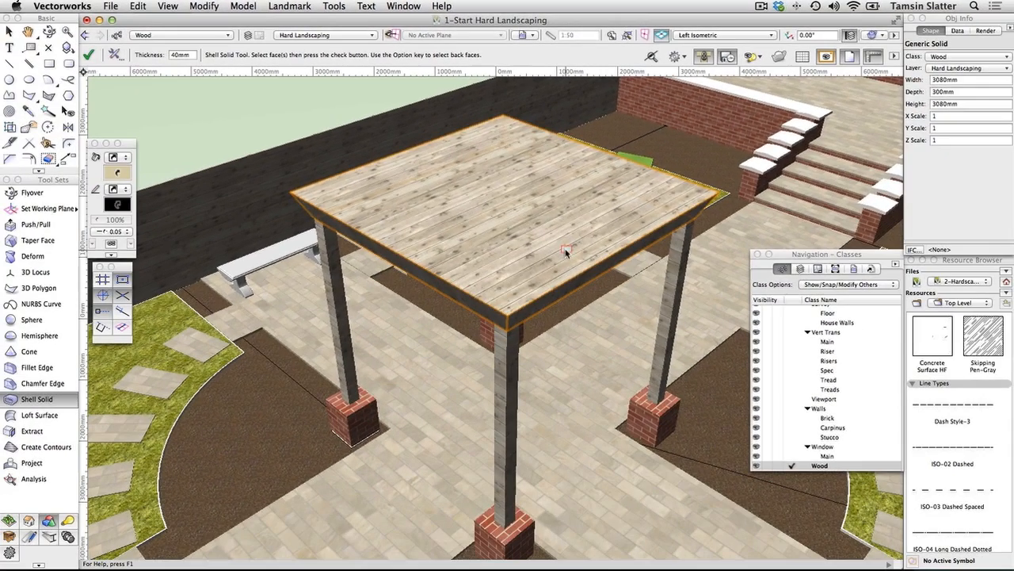
{"action": "left_click", "coordinate": [564, 250]}
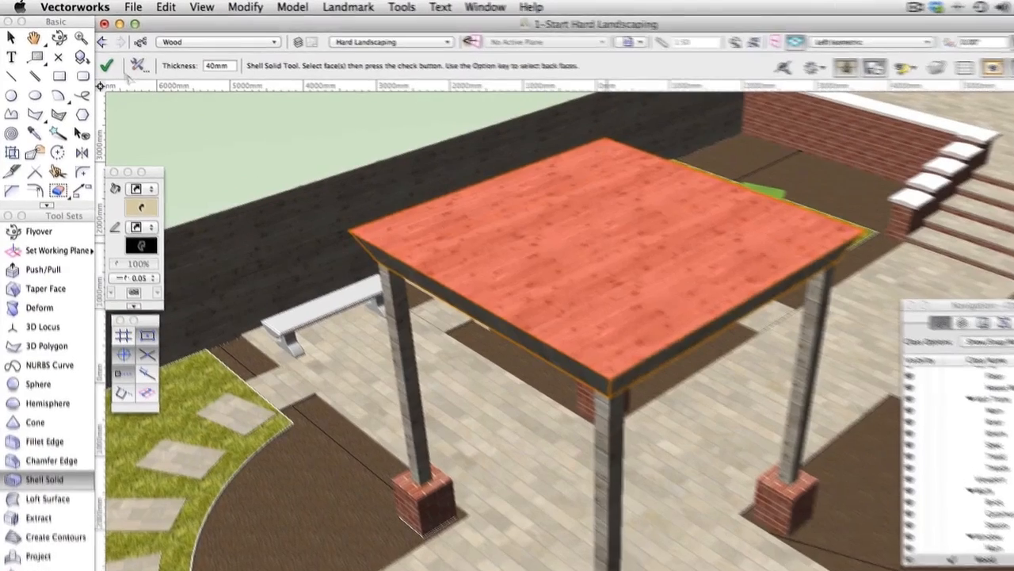
{"action": "left_click", "coordinate": [89, 57]}
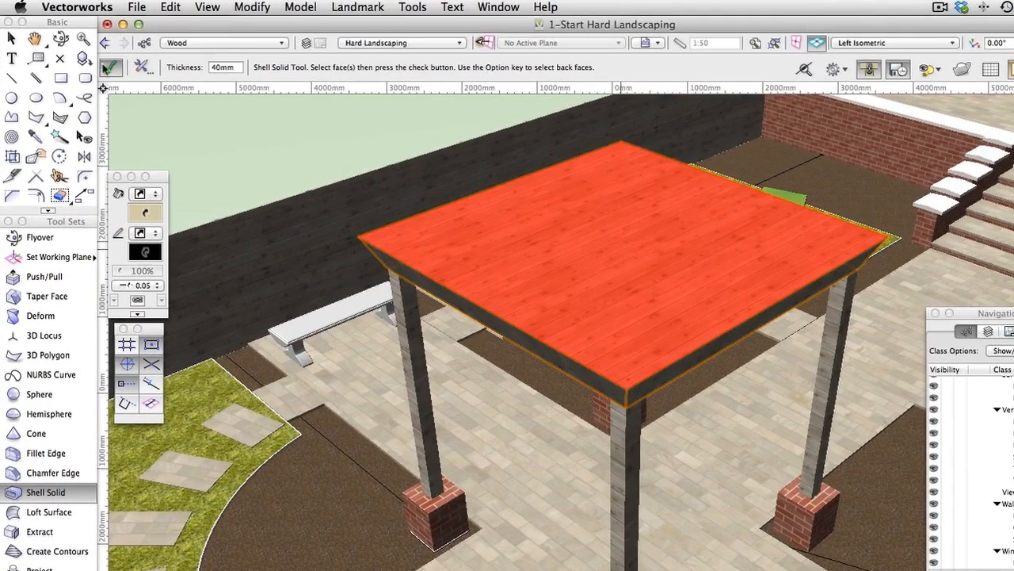
{"action": "left_click", "coordinate": [112, 70]}
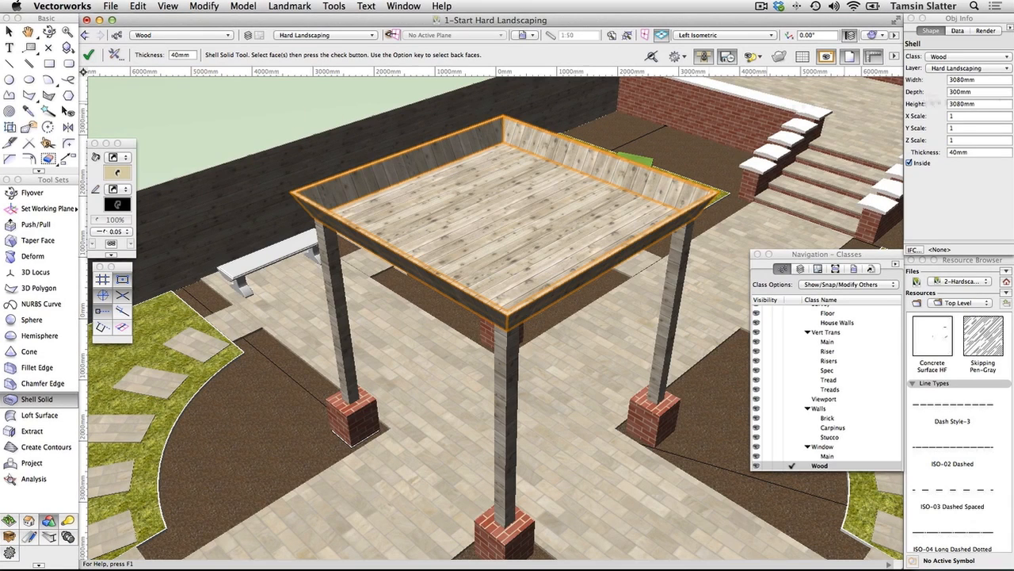
Step: Set the texture rotation of the roof shell to 90 degrees
{"action": "left_click", "coordinate": [986, 31]}
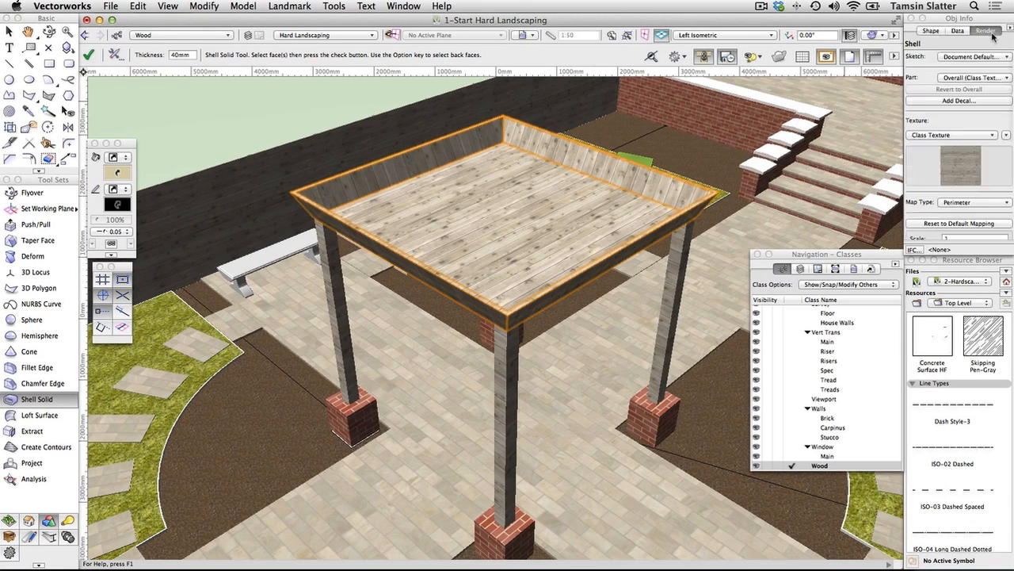
{"action": "scroll", "coordinate": [998, 148], "scroll_direction": "up", "scroll_amount": 3}
{"action": "scroll", "coordinate": [999, 148], "scroll_direction": "down", "scroll_amount": 5}
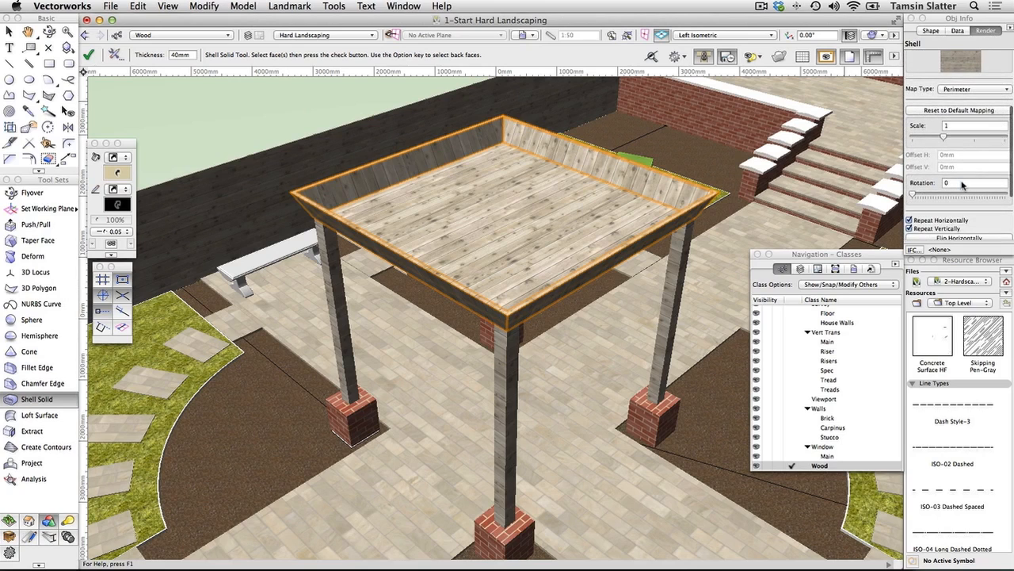
{"action": "left_click", "coordinate": [965, 183]}
{"action": "type", "text": "90"}
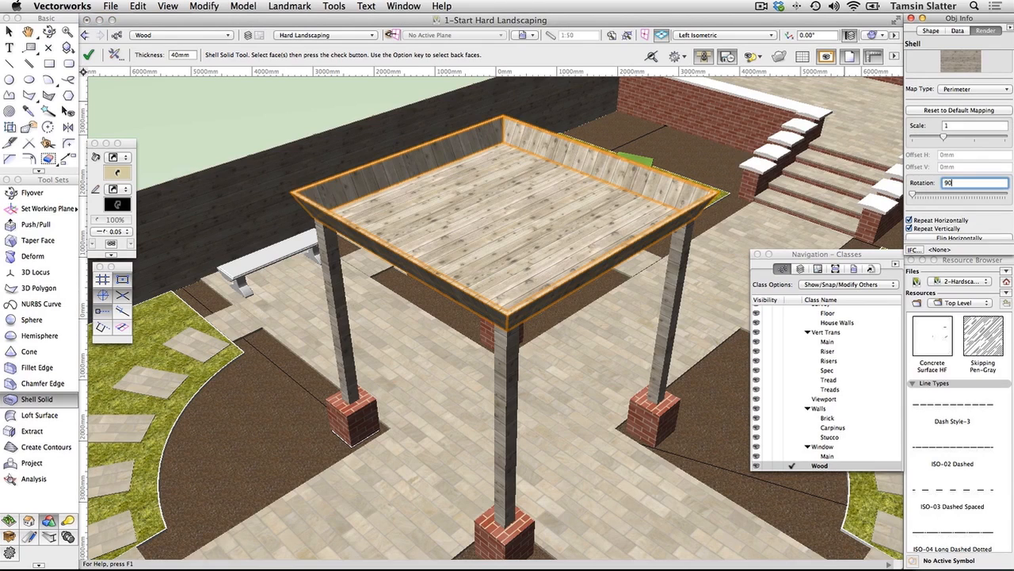
{"action": "key", "text": "Return"}
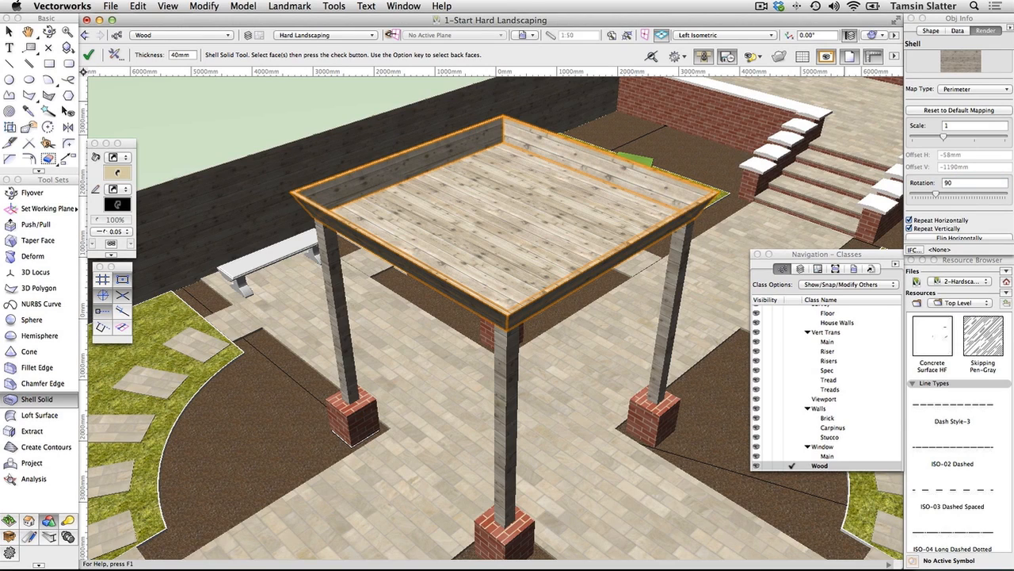
{"action": "left_click", "coordinate": [928, 31]}
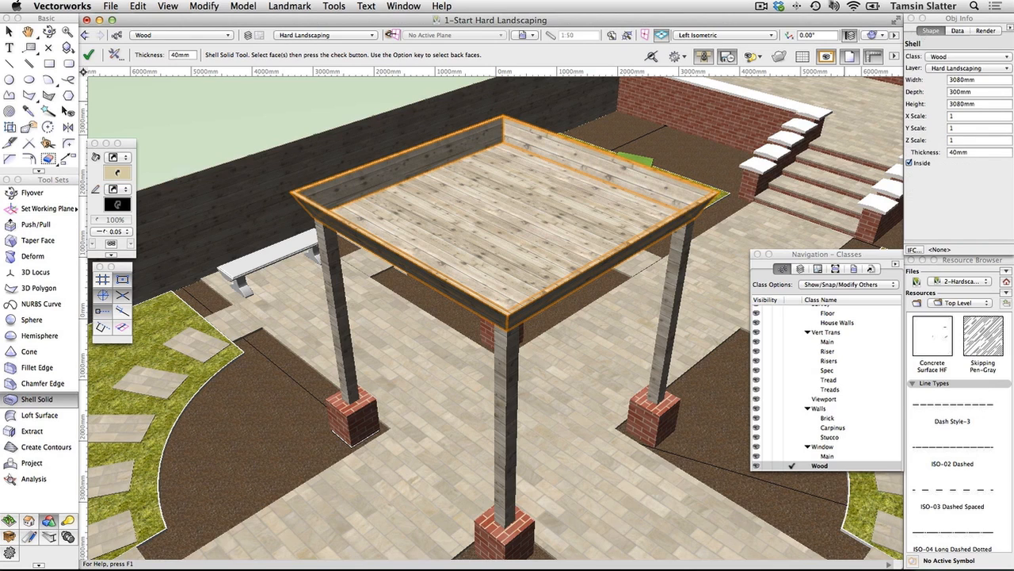
Step: Switch to the Top/Plan view and make Fixtures-Main the active class
{"action": "left_click", "coordinate": [765, 35]}
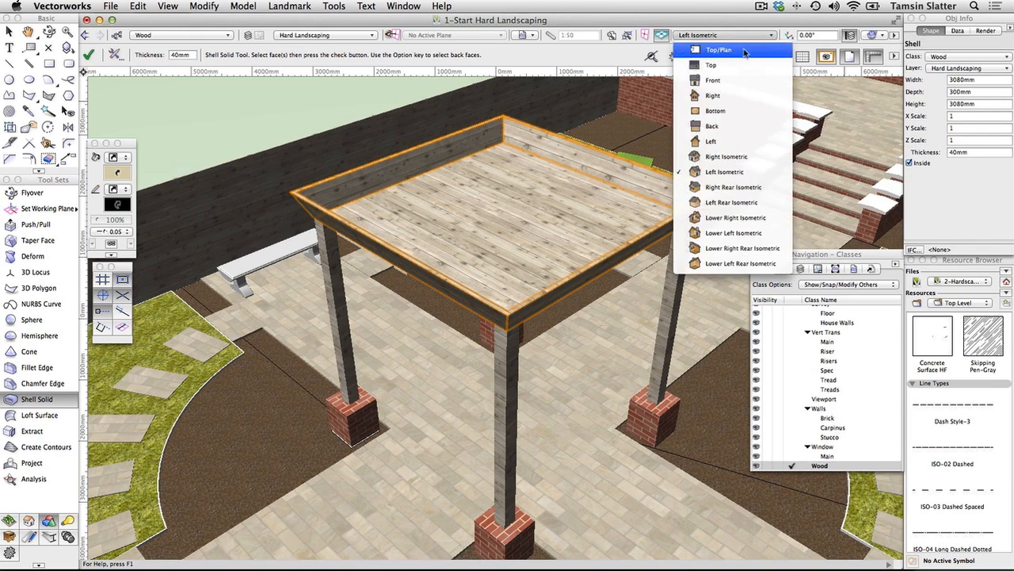
{"action": "left_click", "coordinate": [746, 53]}
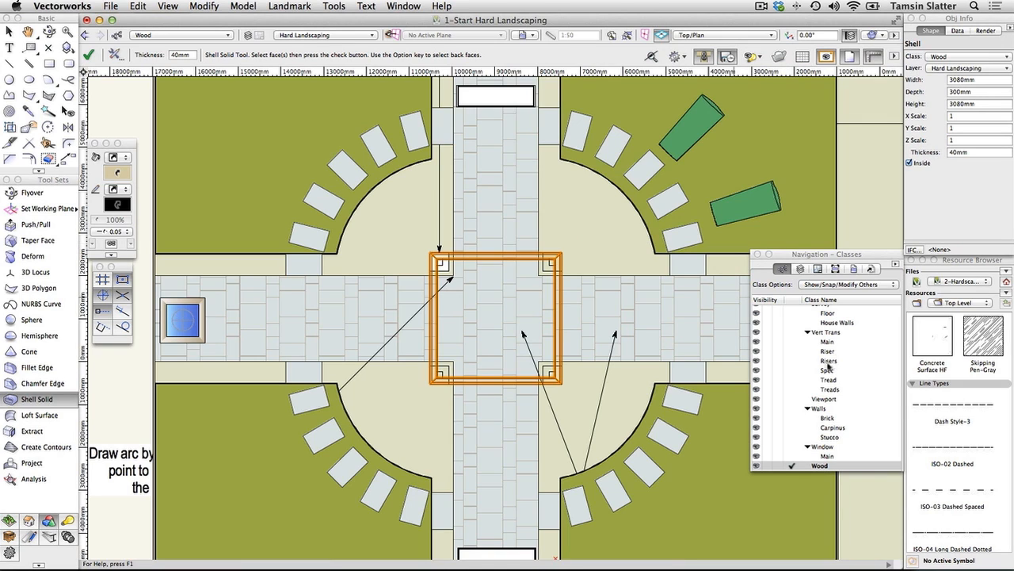
{"action": "scroll", "coordinate": [828, 366], "scroll_direction": "up", "scroll_amount": 5}
{"action": "scroll", "coordinate": [827, 366], "scroll_direction": "up", "scroll_amount": 8}
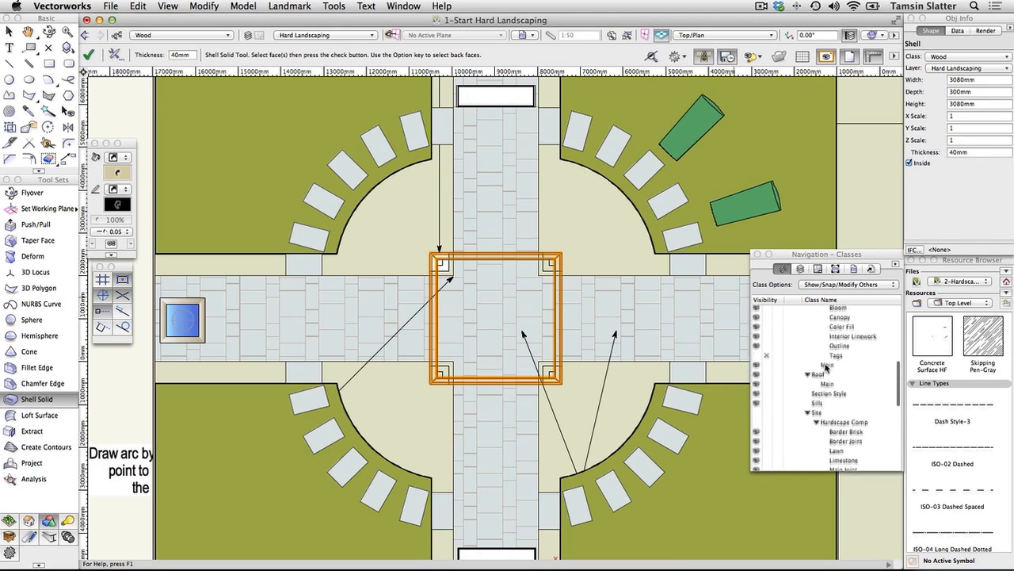
{"action": "scroll", "coordinate": [826, 366], "scroll_direction": "up", "scroll_amount": 1}
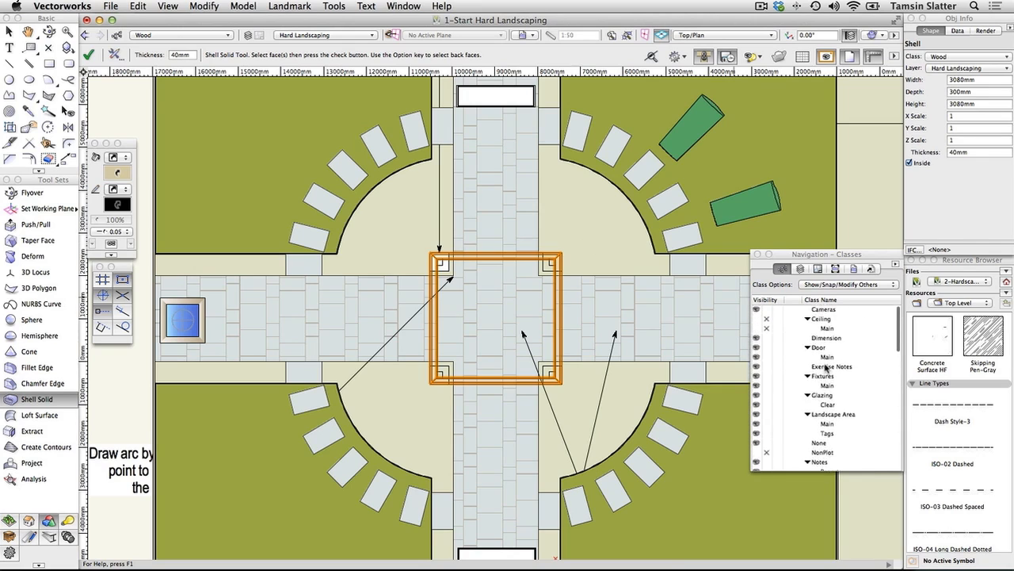
{"action": "left_click", "coordinate": [783, 386]}
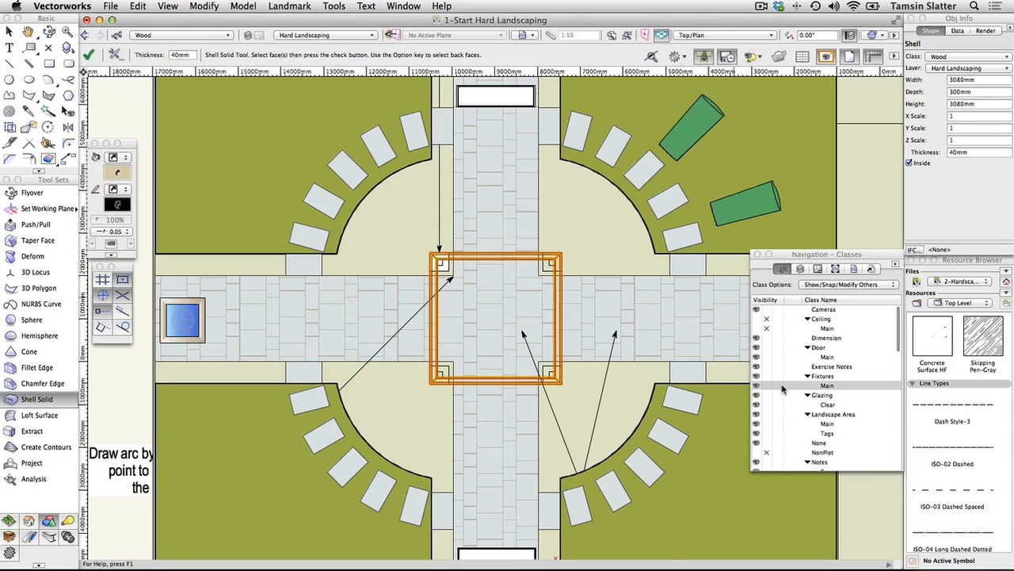
{"action": "left_click", "coordinate": [780, 386]}
{"action": "left_click", "coordinate": [791, 386]}
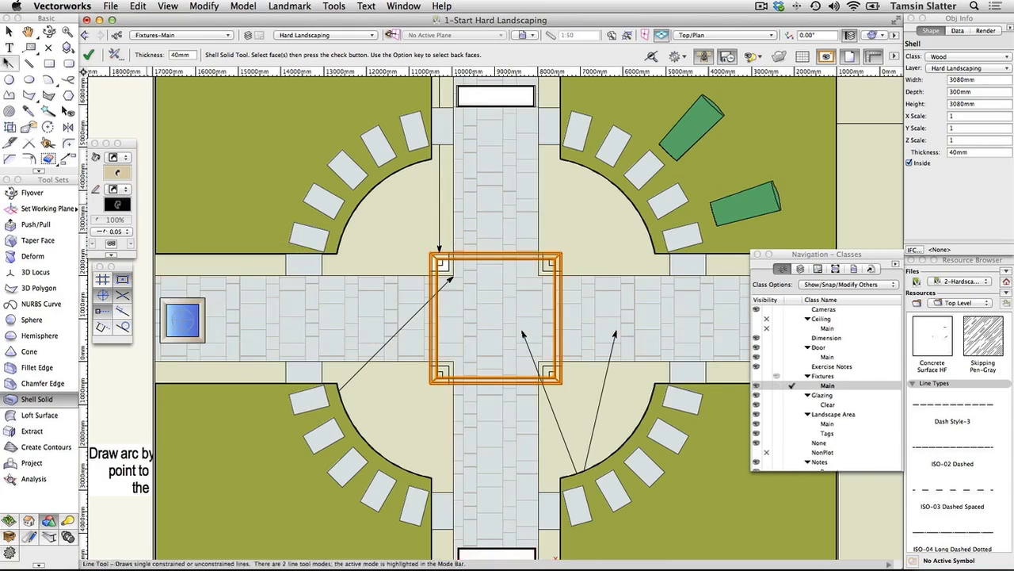
Step: Create an auto hybrid object from all the roof, post and base solids over the path crossing
{"action": "left_click", "coordinate": [7, 31]}
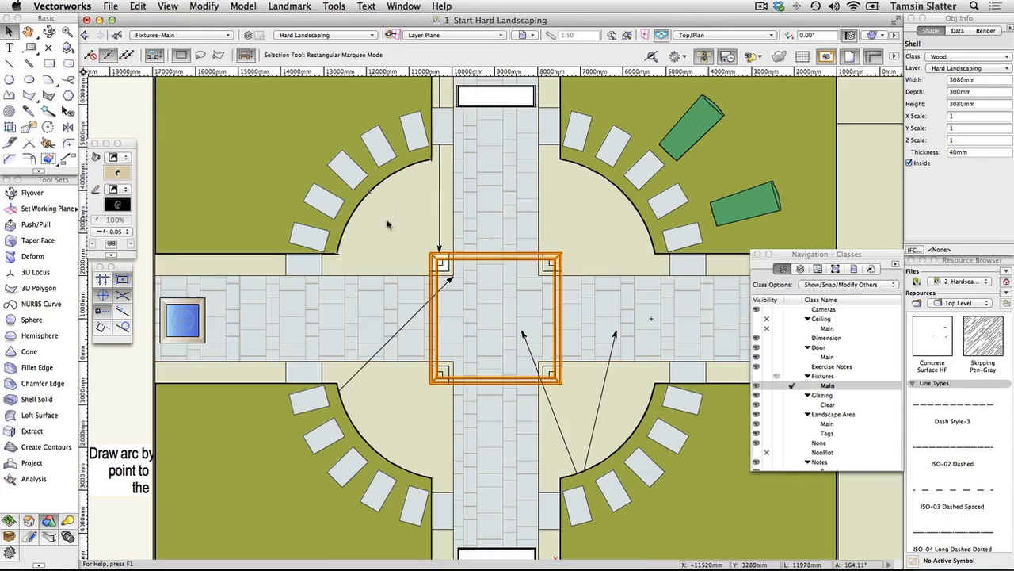
{"action": "left_click_drag", "start_coordinate": [388, 226], "coordinate": [616, 413]}
{"action": "left_click", "coordinate": [287, 6]}
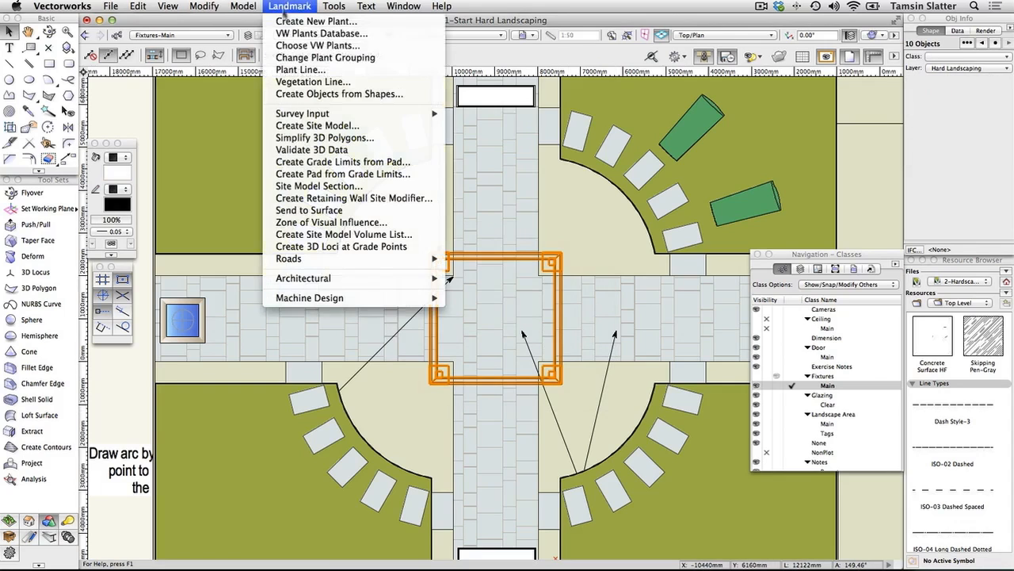
{"action": "mouse_move", "coordinate": [428, 284]}
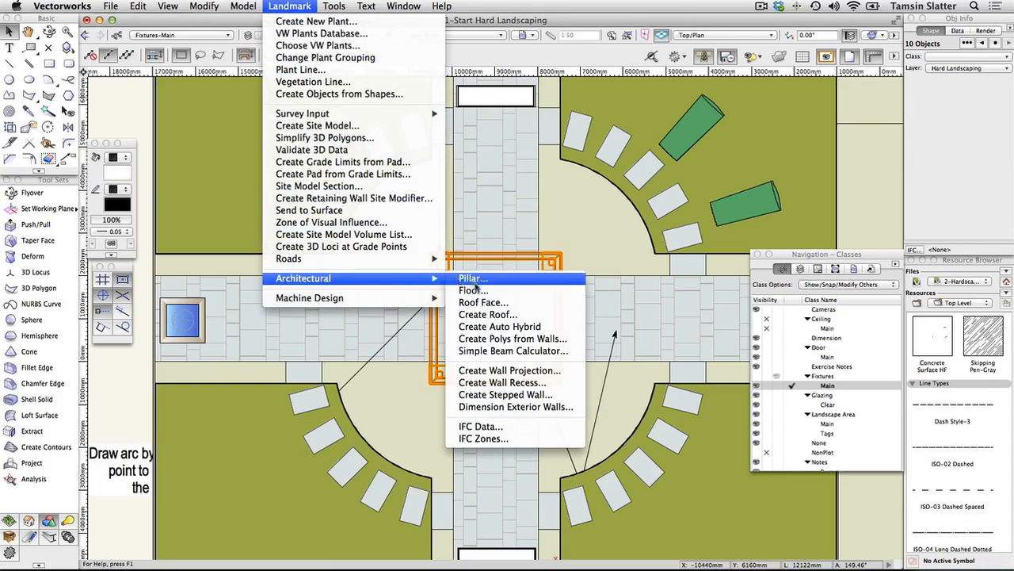
{"action": "left_click", "coordinate": [483, 326]}
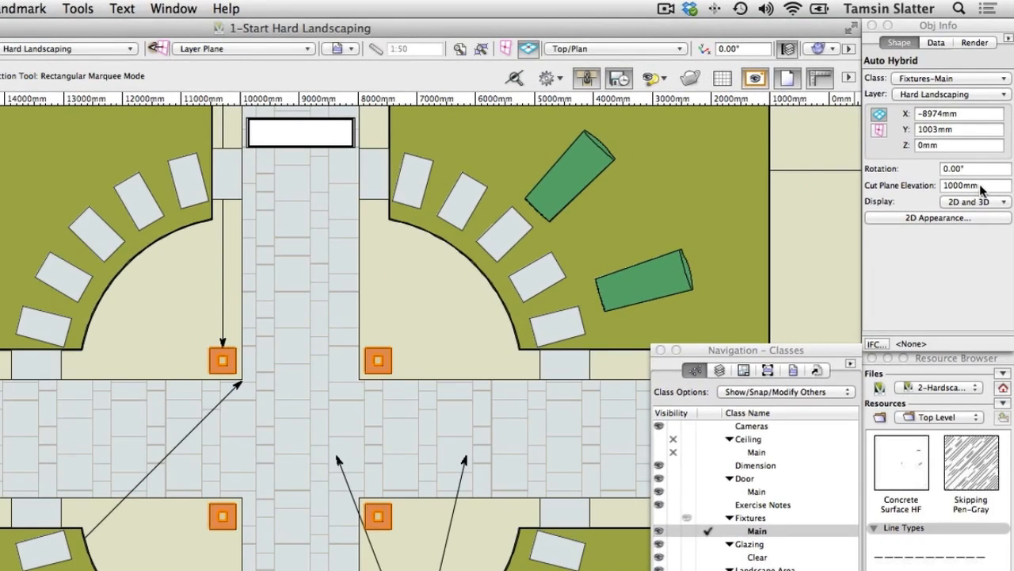
Step: Set the auto hybrid's cut plane elevation to 3300 mm
{"action": "left_click", "coordinate": [982, 189]}
{"action": "left_click_drag", "start_coordinate": [983, 189], "coordinate": [891, 190]}
{"action": "type", "text": "3300"}
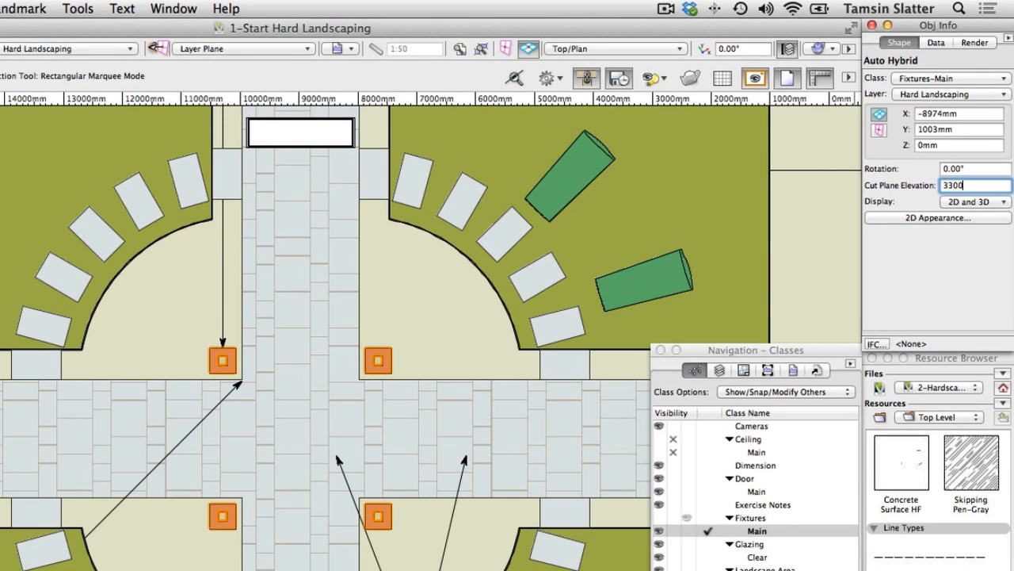
{"action": "key", "text": "Return"}
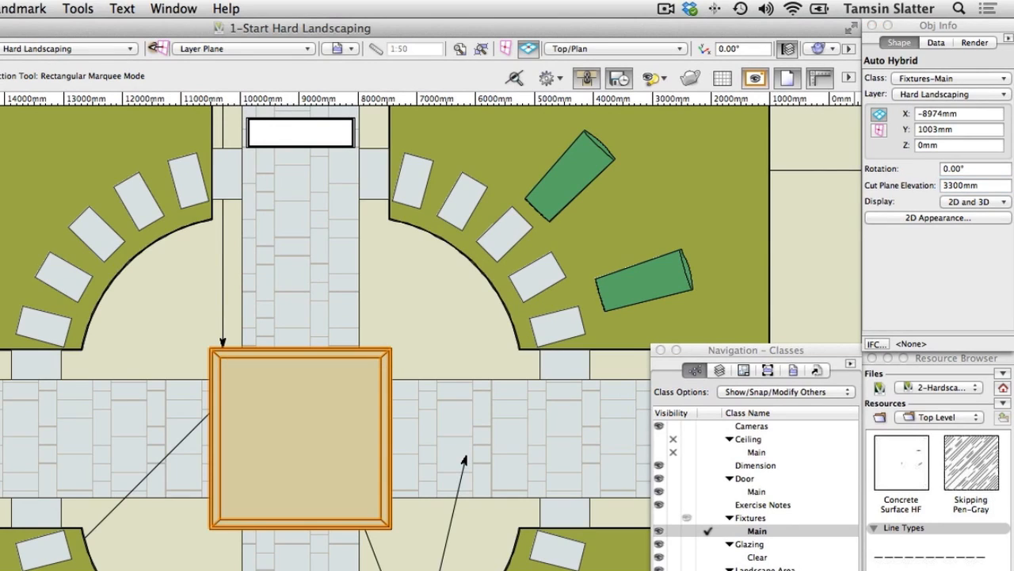
Step: Enable Dashed Hidden Line for the geometry below the auto hybrid's cut plane, and inspect the structure in plan
{"action": "left_click", "coordinate": [893, 216]}
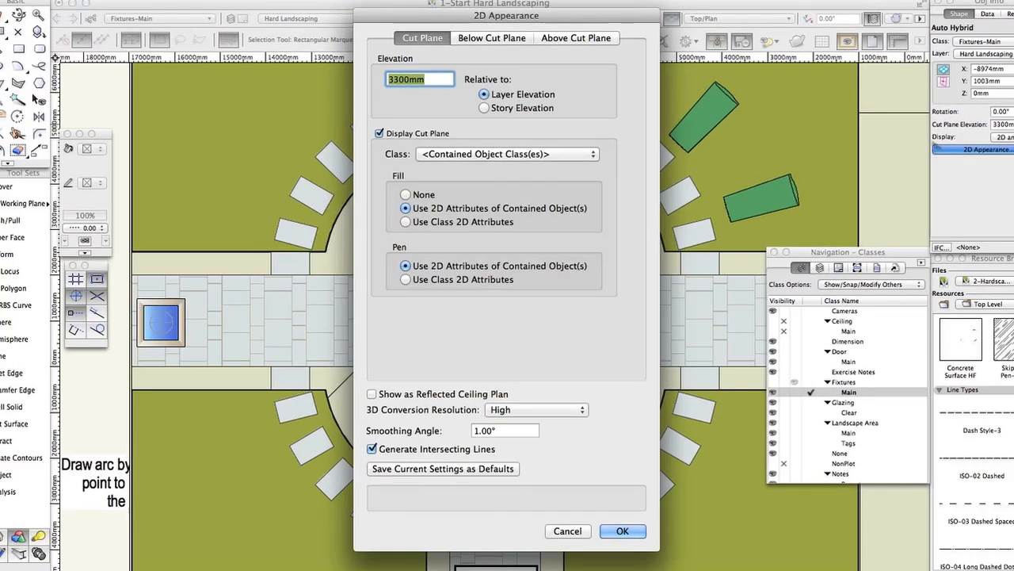
{"action": "left_click", "coordinate": [506, 39]}
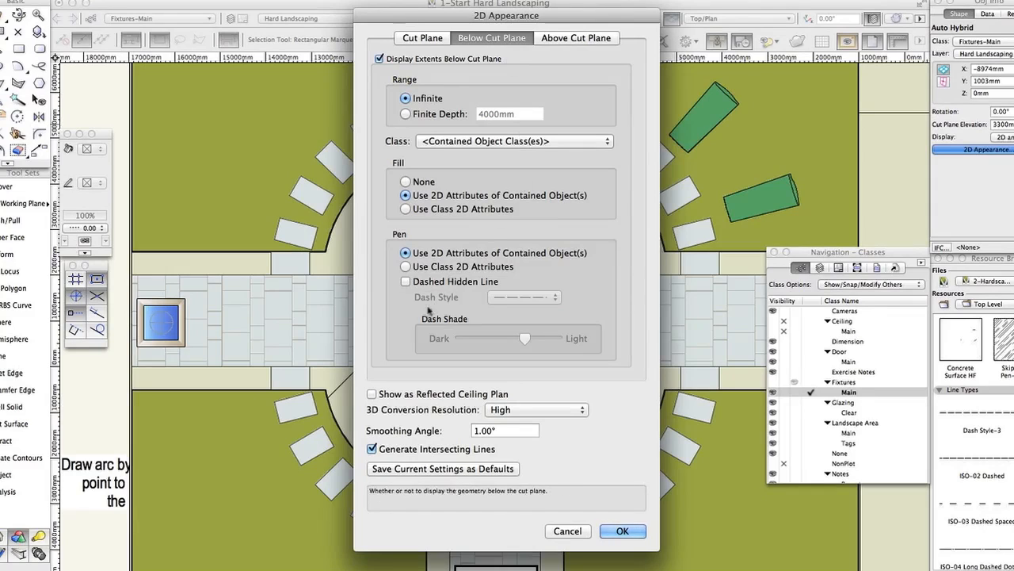
{"action": "left_click", "coordinate": [405, 283]}
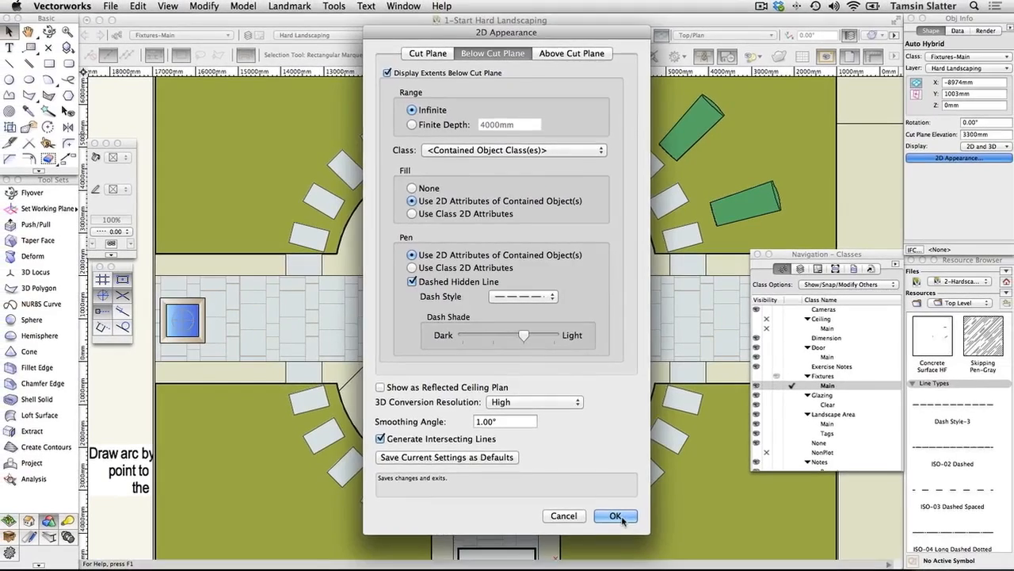
{"action": "left_click", "coordinate": [623, 530]}
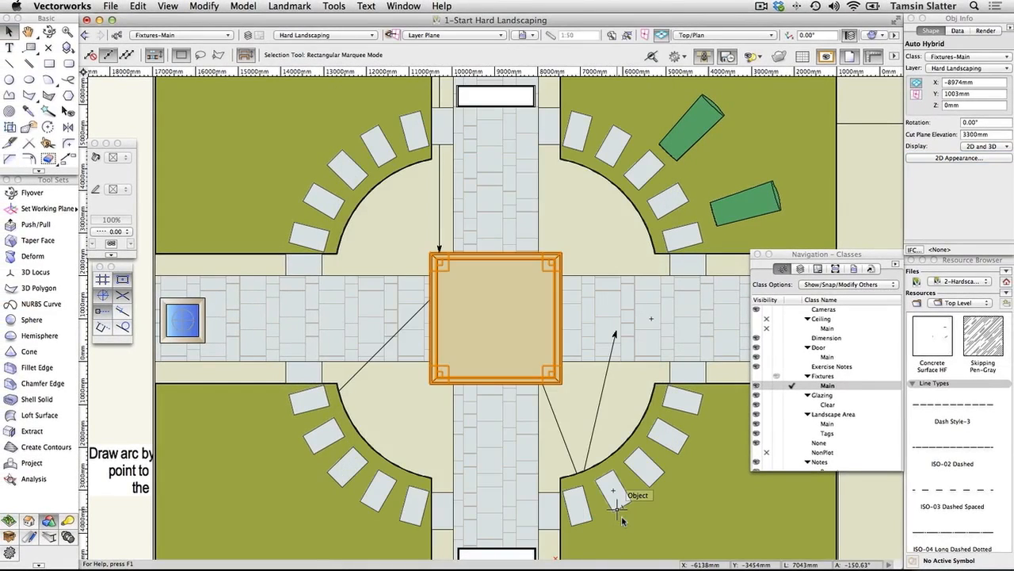
{"action": "left_click", "coordinate": [625, 412]}
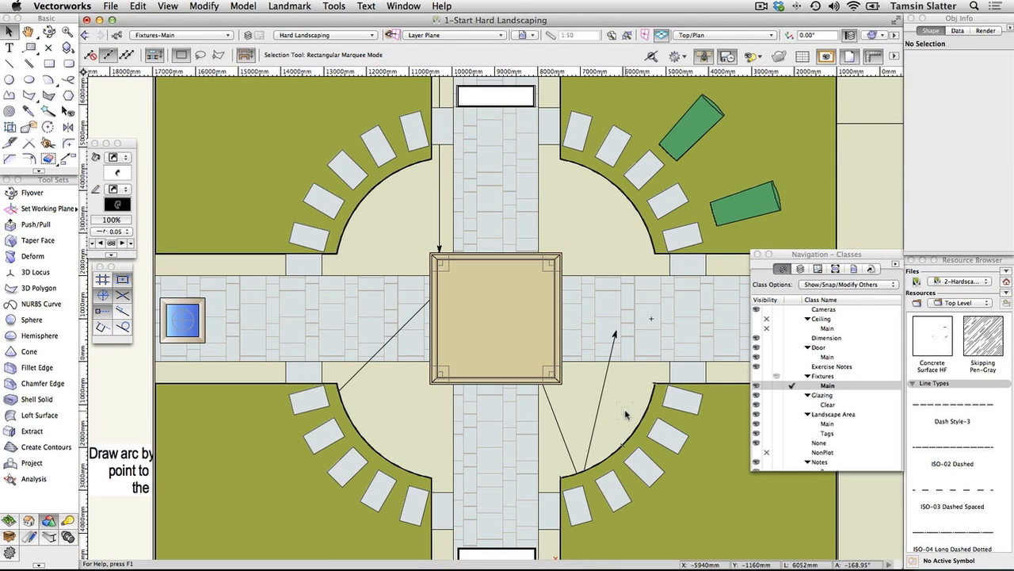
{"action": "scroll", "coordinate": [625, 413], "scroll_direction": "up", "scroll_amount": 3}
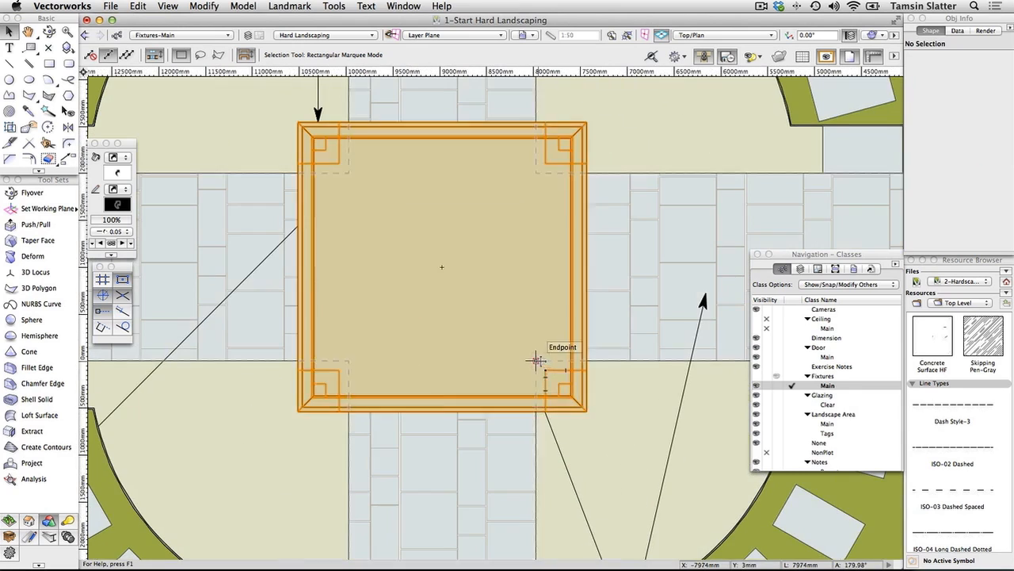